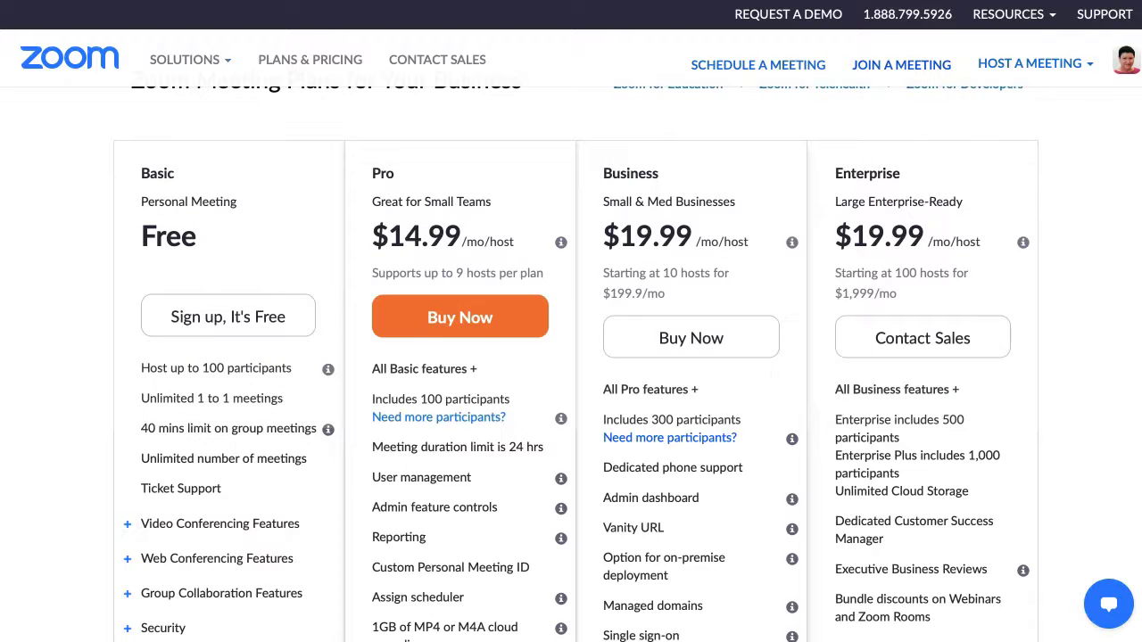
Scroll back up the Zoom Plans & Pricing page.
scroll(571, 357, up, 1)
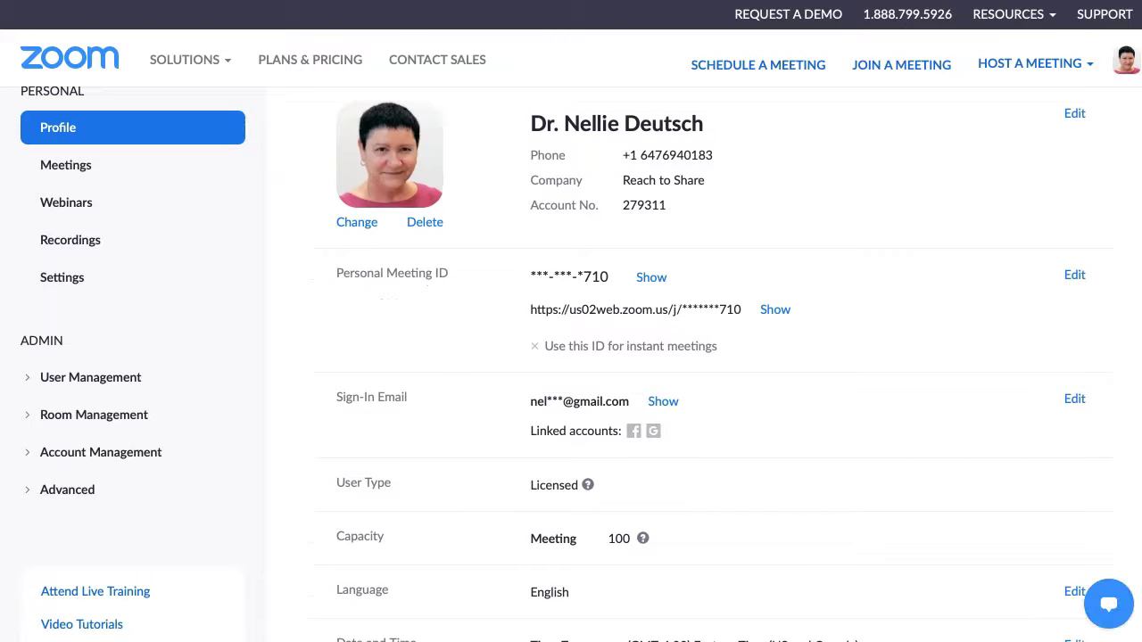
Open the account Settings and scroll to the Integration Authentication key and secret under Other.
mouse_move(187, 60)
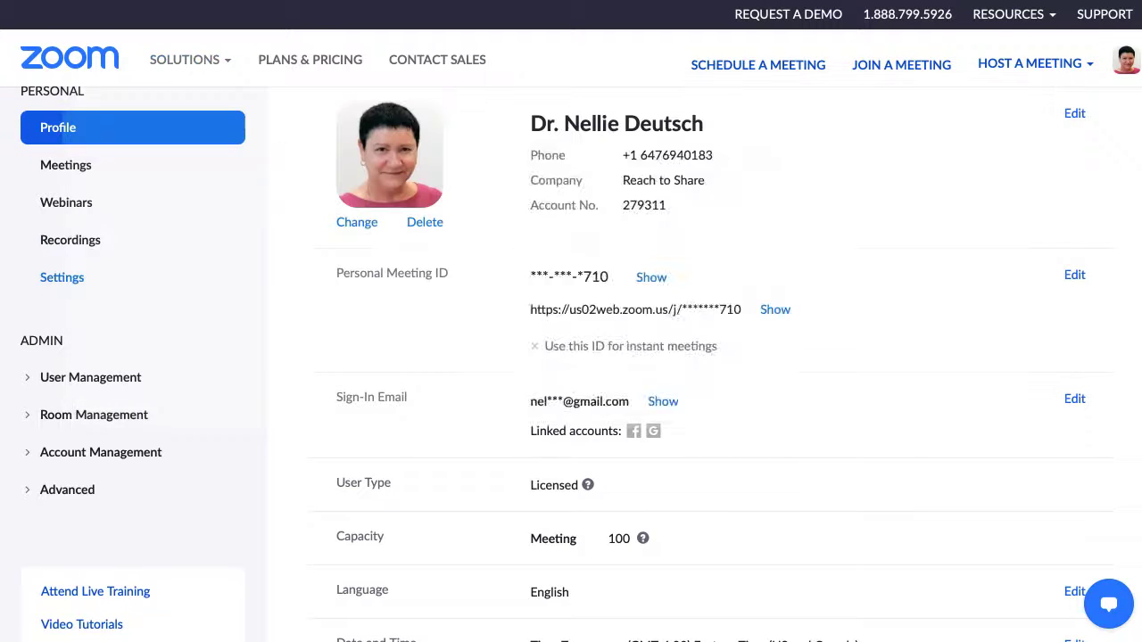
click(62, 277)
scroll(62, 278, down, 5)
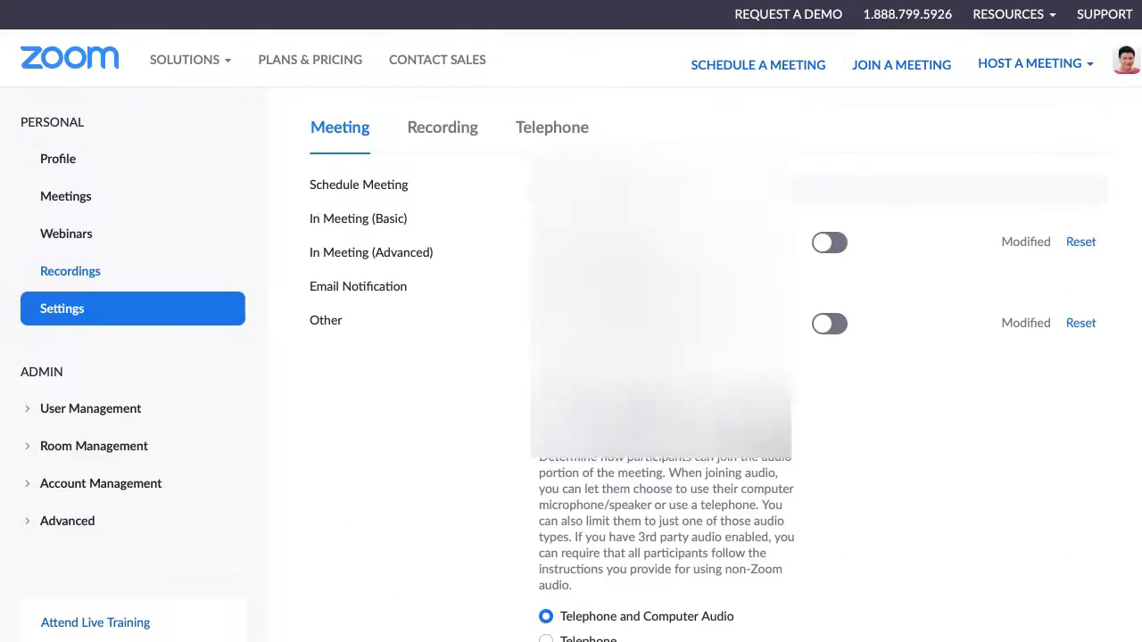
scroll(678, 357, down, 20)
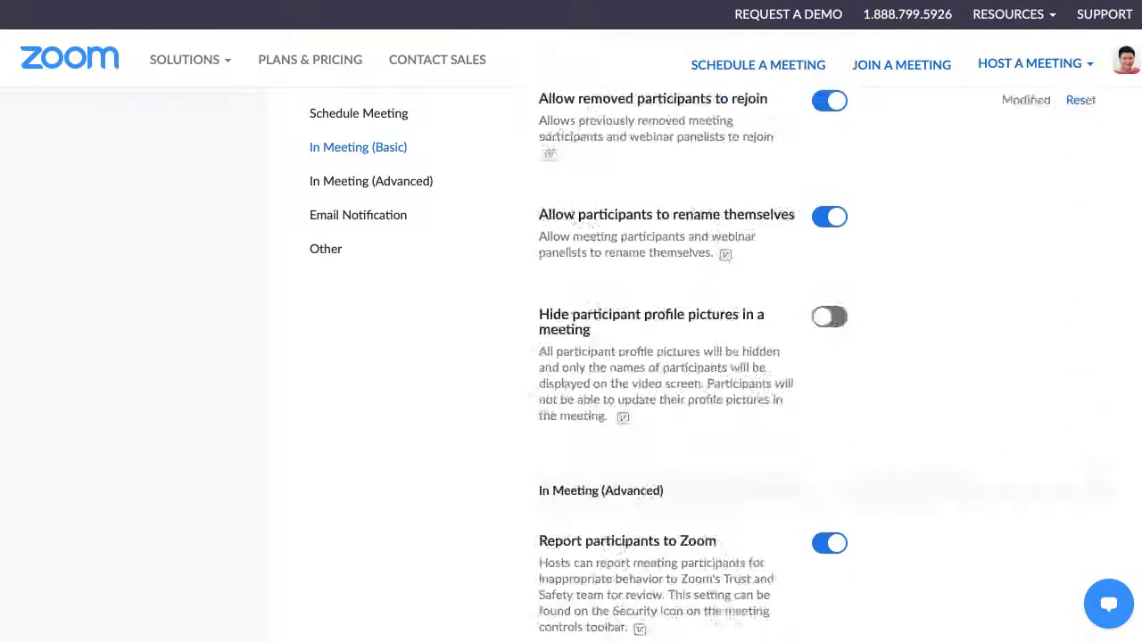
scroll(678, 357, down, 6)
scroll(678, 357, up, 4)
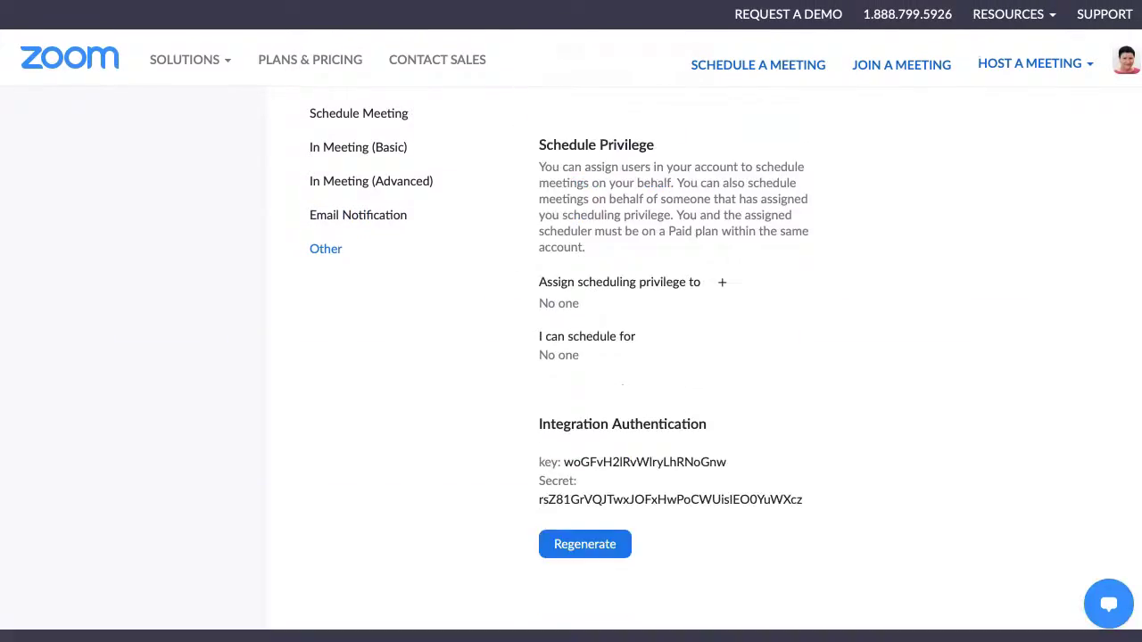
scroll(678, 357, down, 2)
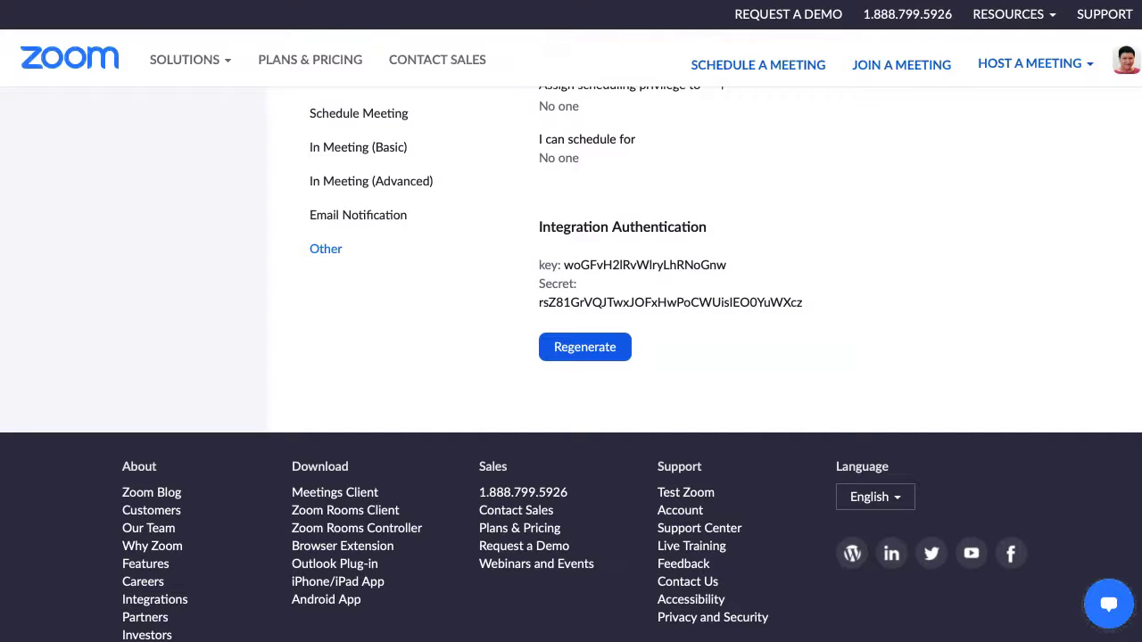
scroll(571, 357, up, 8)
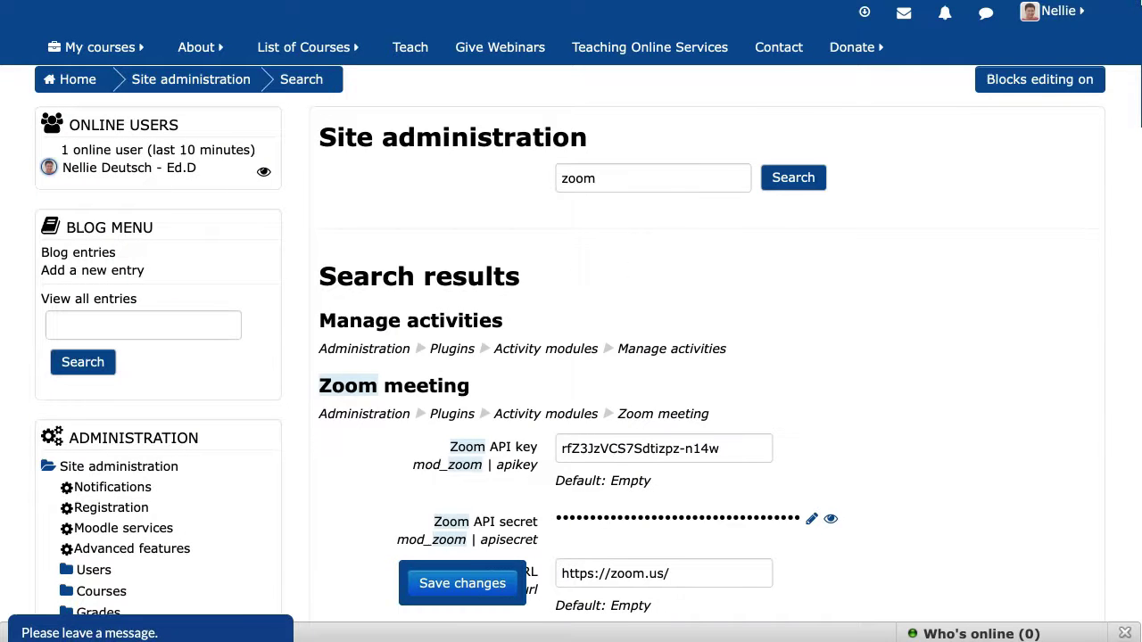
Select the Integration Authentication key and secret text for copying into Moodle.
scroll(571, 357, down, 1)
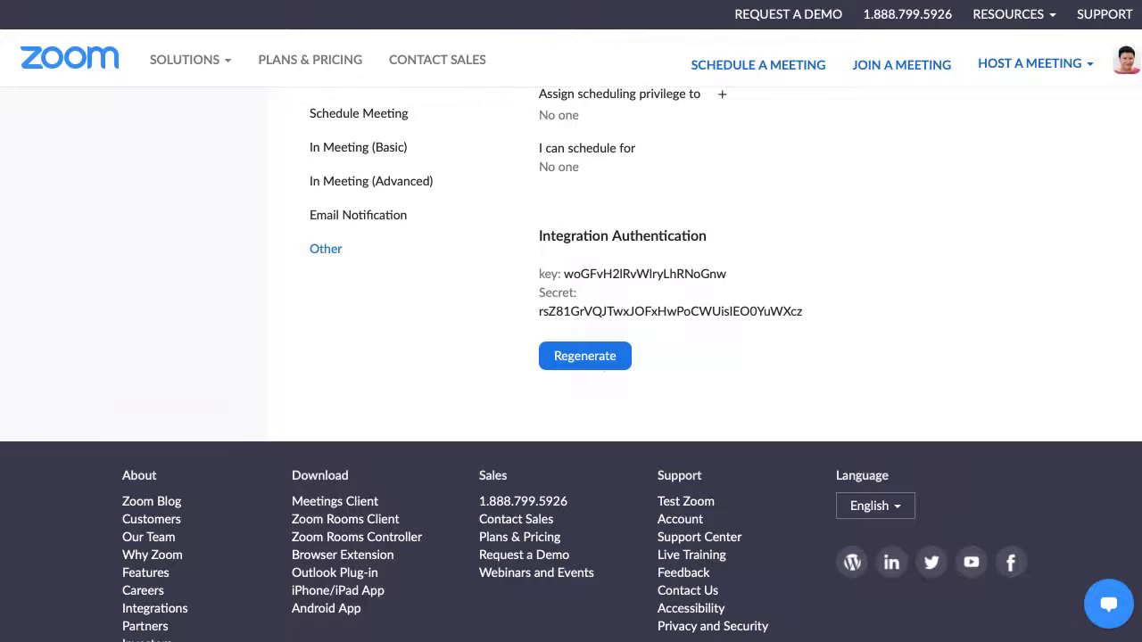
drag(539, 89, 803, 311)
mouse_move(190, 59)
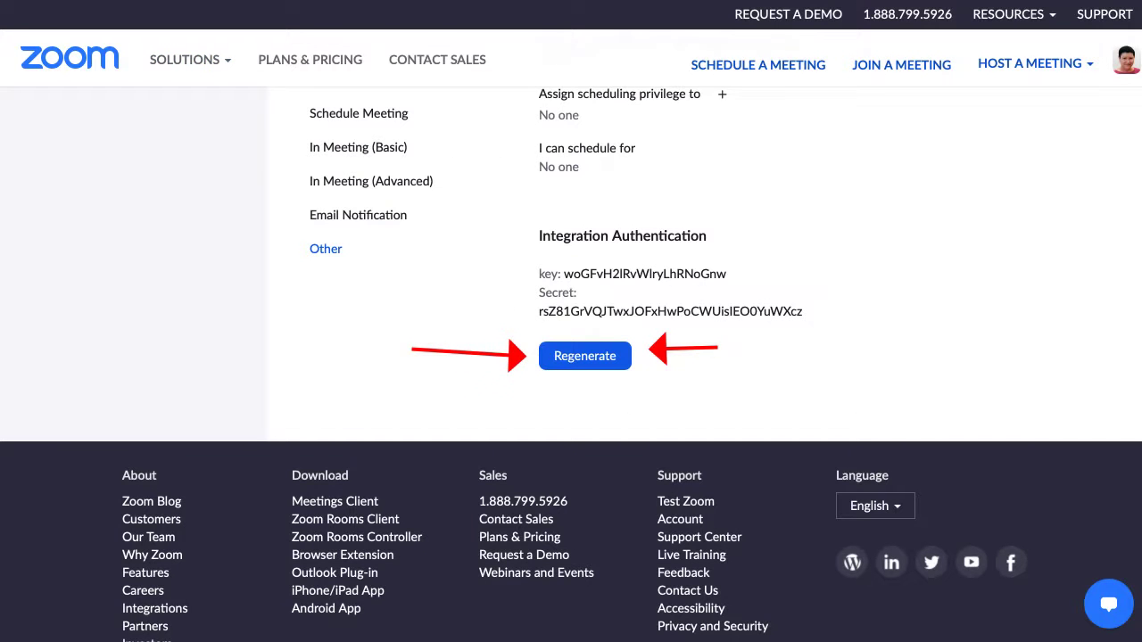
scroll(678, 357, up, 6)
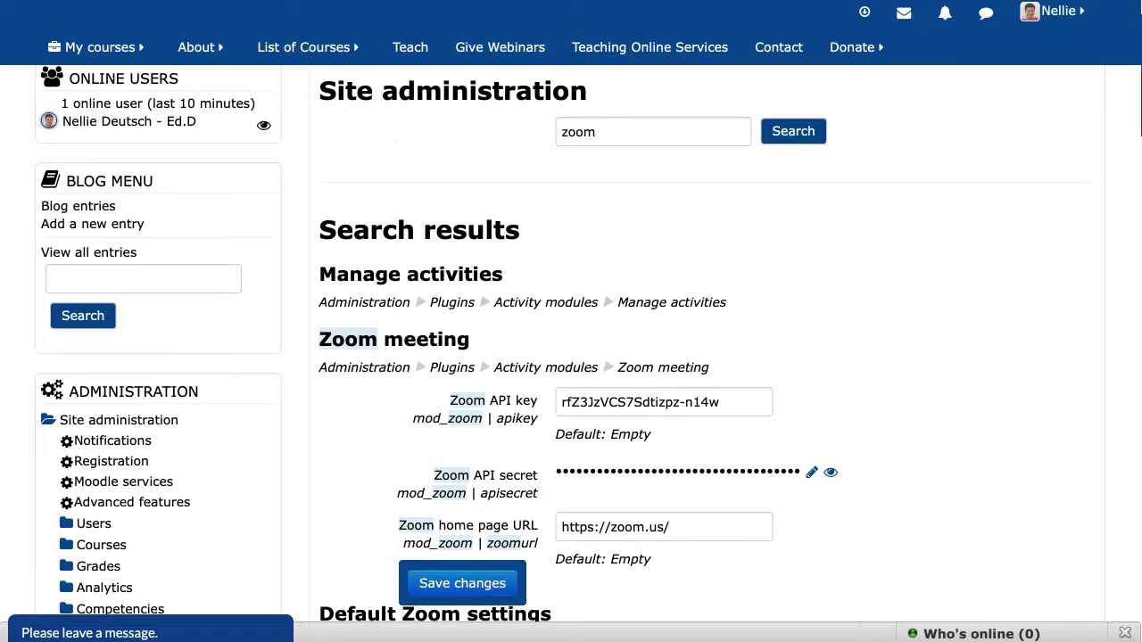
scroll(571, 344, up, 1)
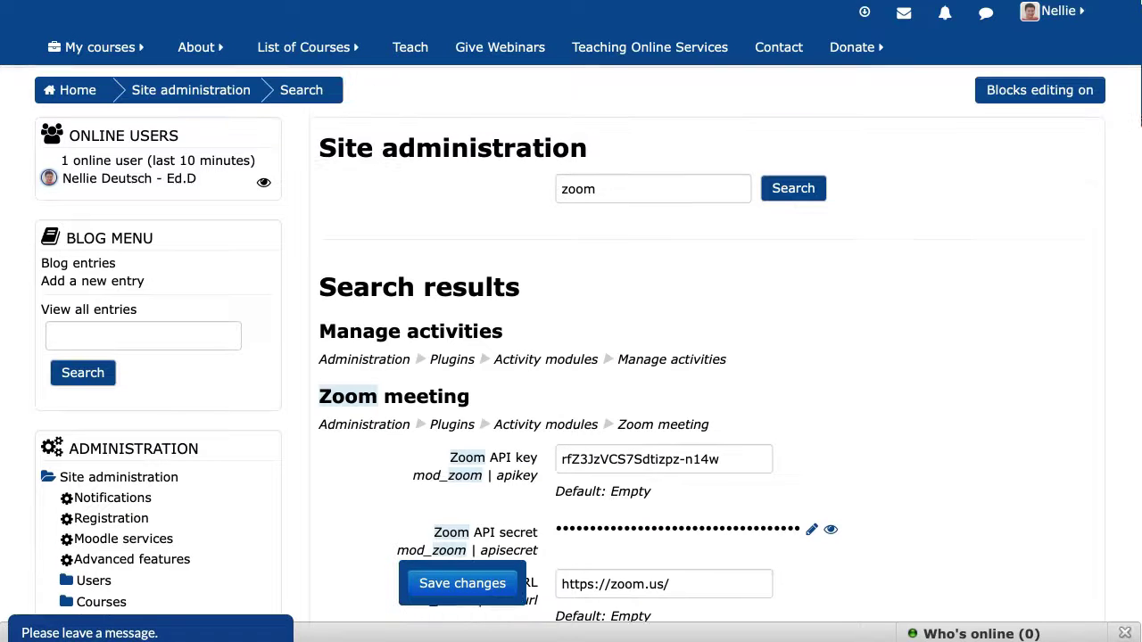
Browse Courses Under Categories and open the Moodle Training category to reach its course section.
mouse_move(304, 47)
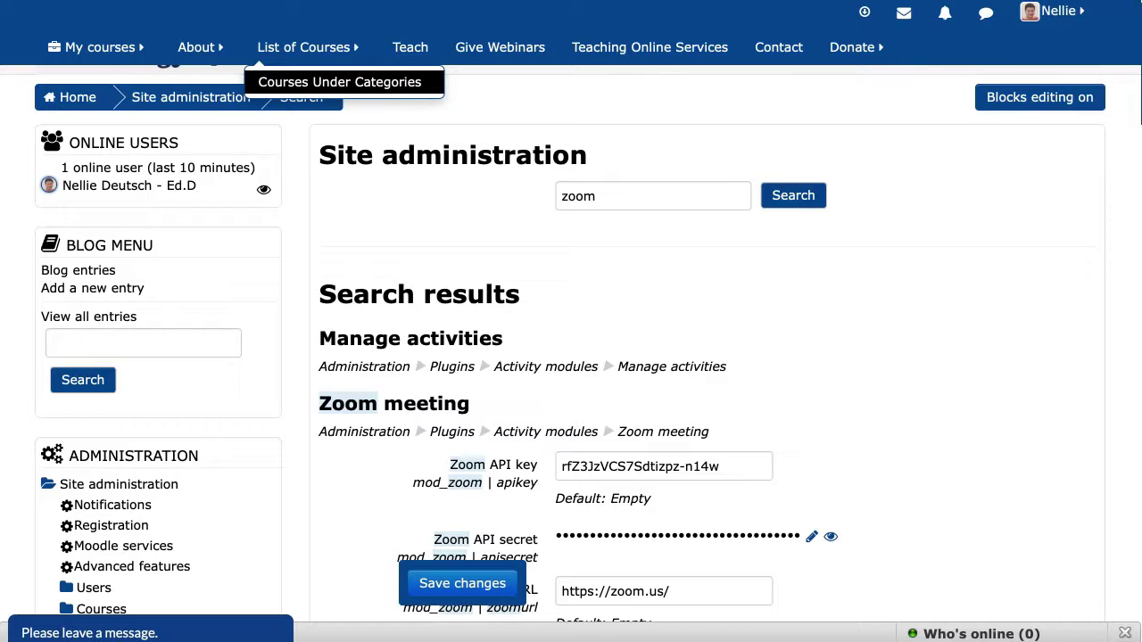
click(339, 81)
scroll(571, 268, down, 5)
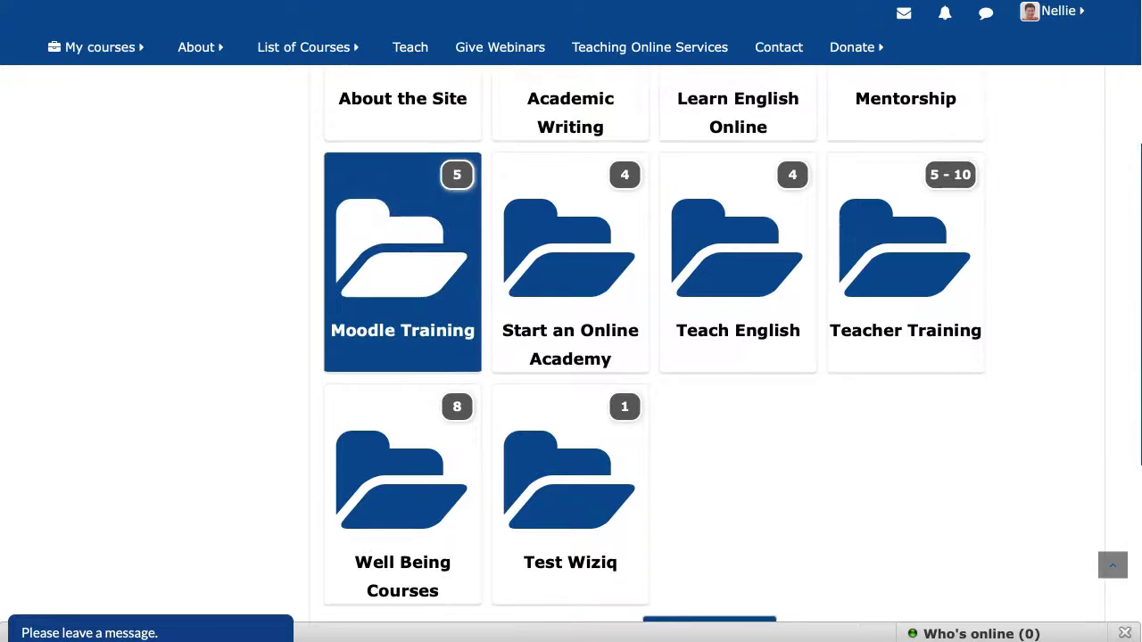
scroll(403, 250, down, 1)
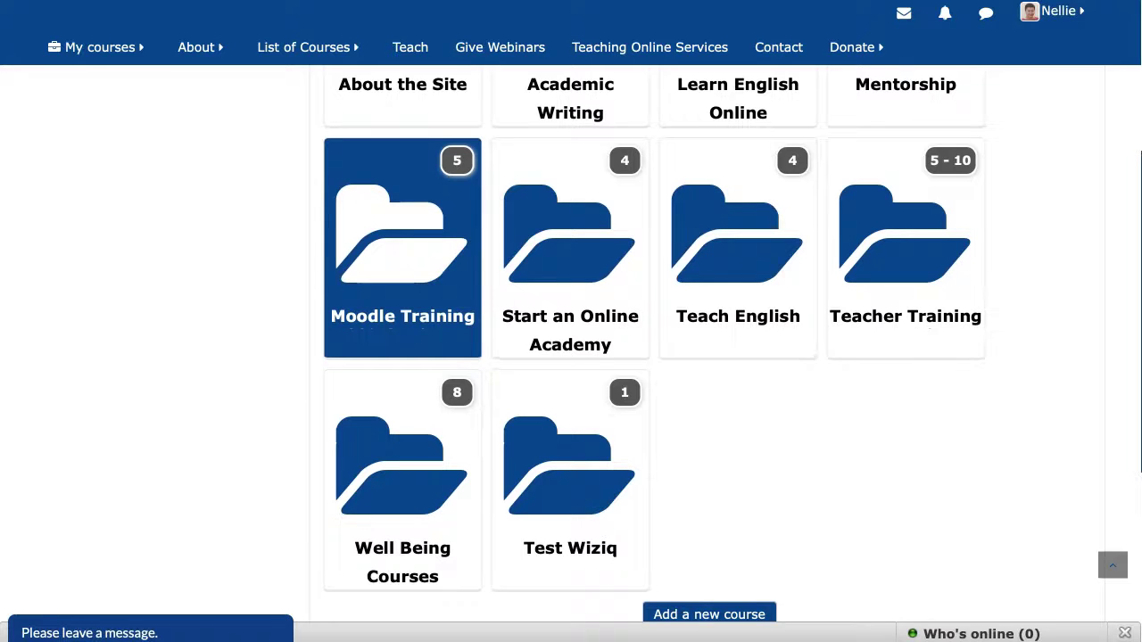
click(402, 250)
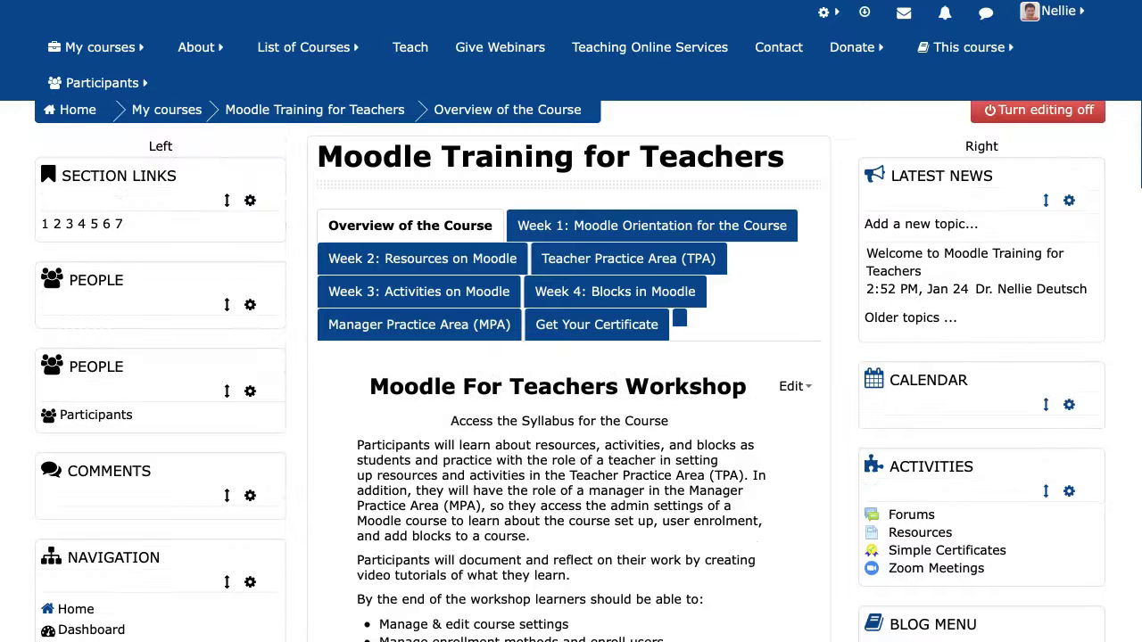
scroll(571, 357, down, 3)
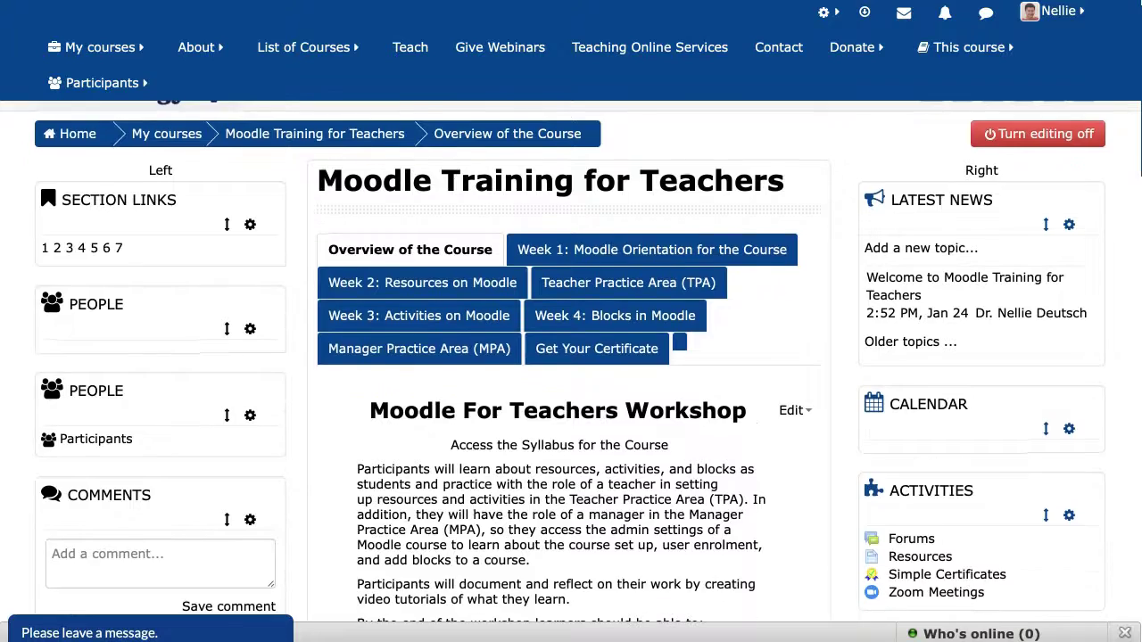
scroll(936, 214, down, 2)
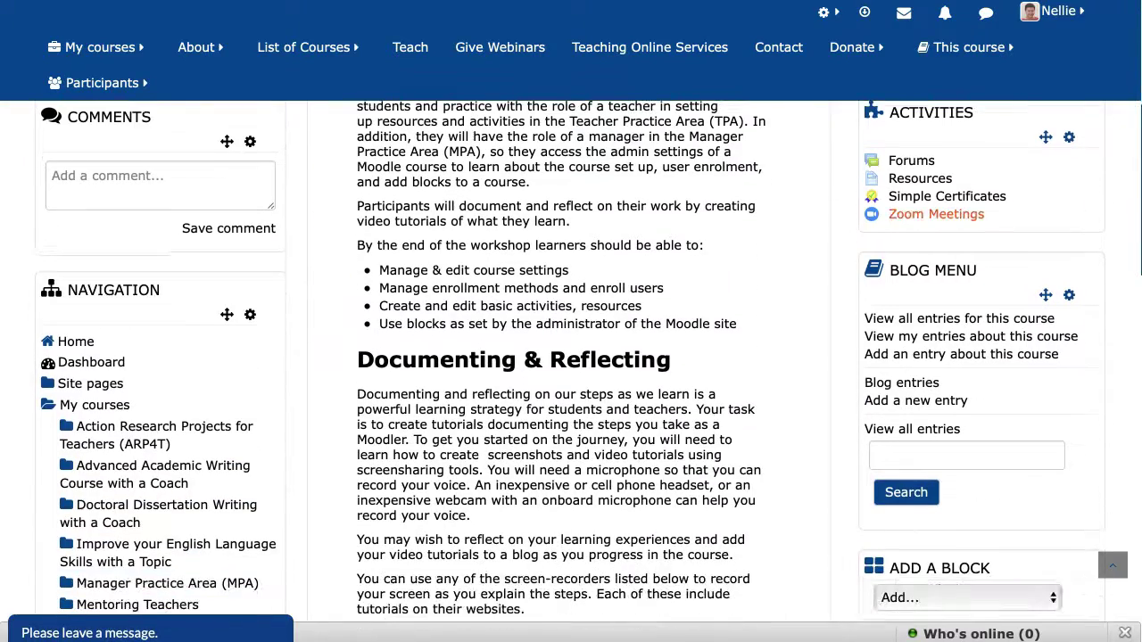
scroll(571, 357, down, 8)
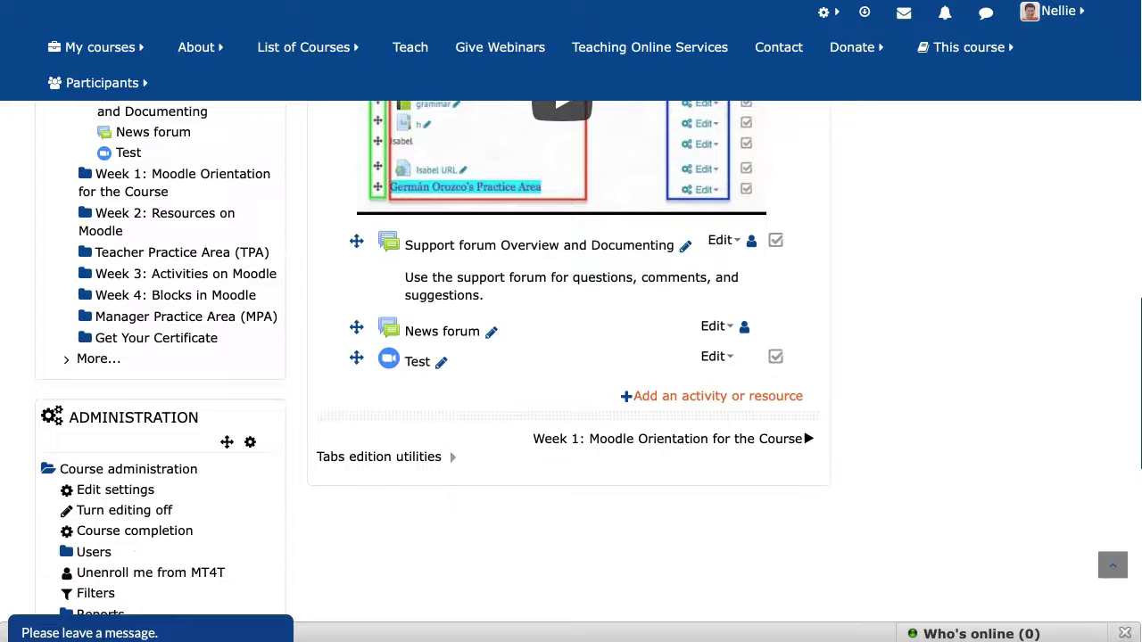
Add a Zoom meeting activity to the section and name it 'Test'.
click(719, 396)
scroll(455, 312, down, 10)
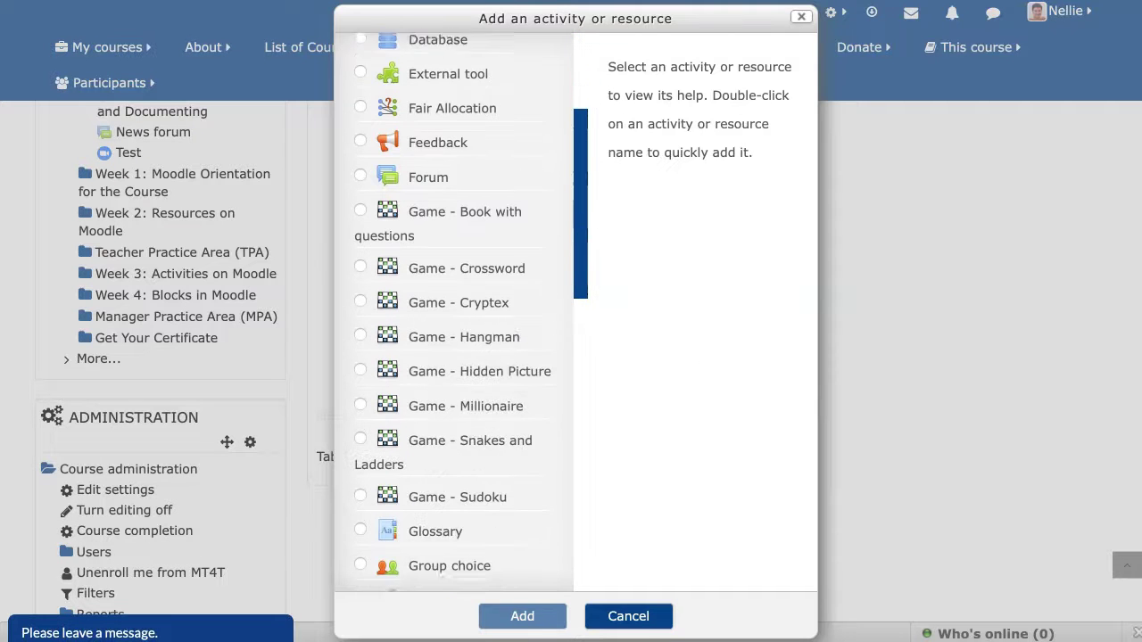
scroll(455, 312, down, 4)
scroll(455, 312, up, 1)
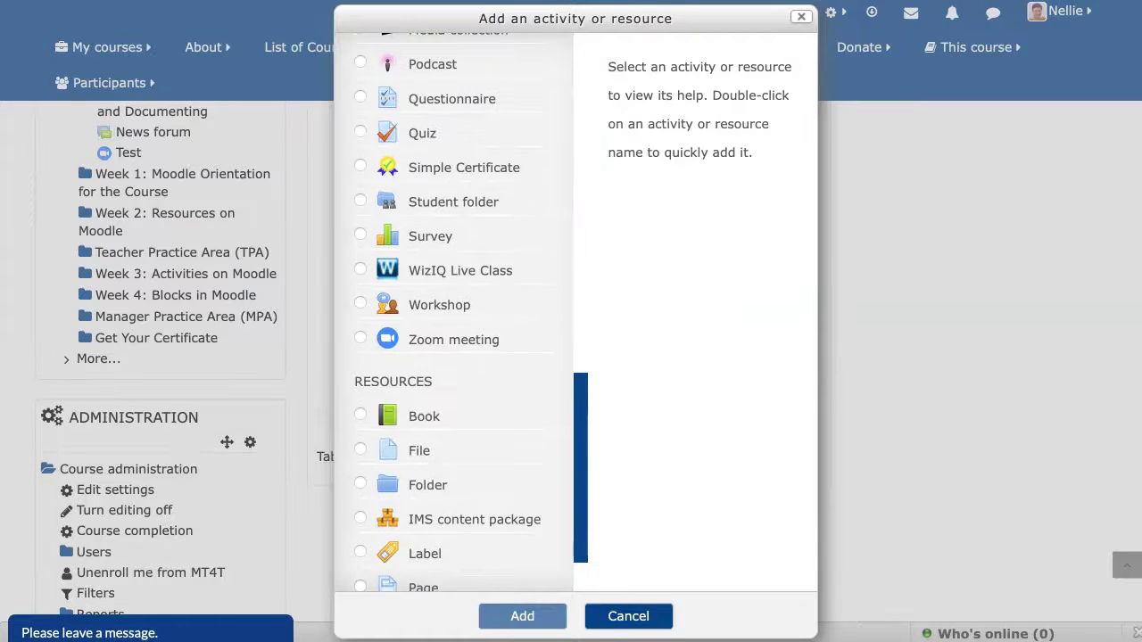
click(453, 339)
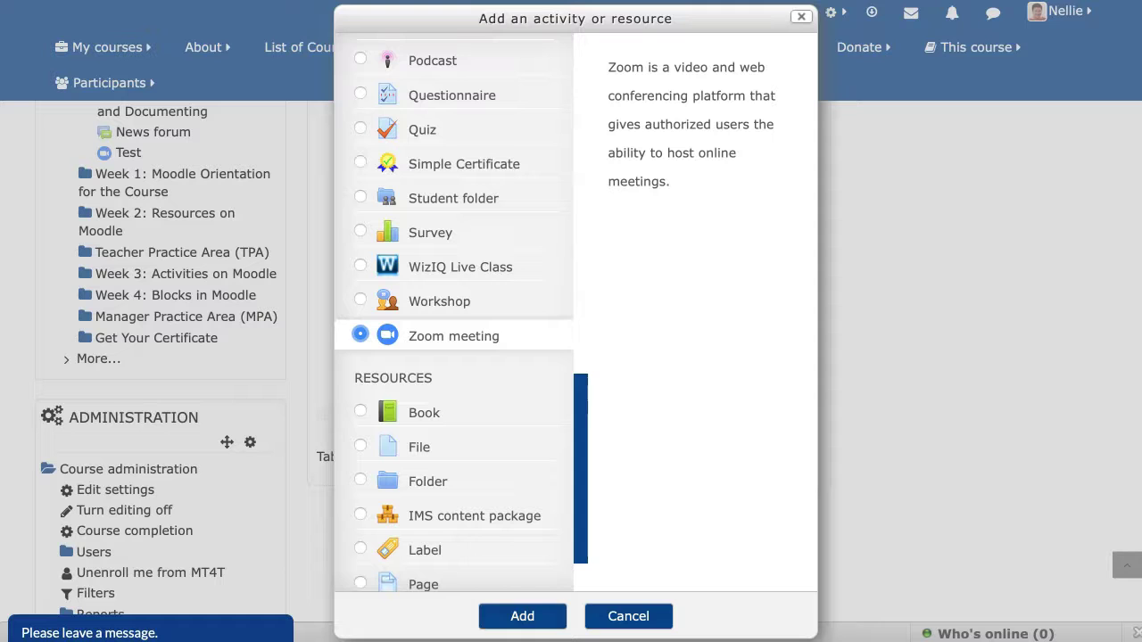
key(Return)
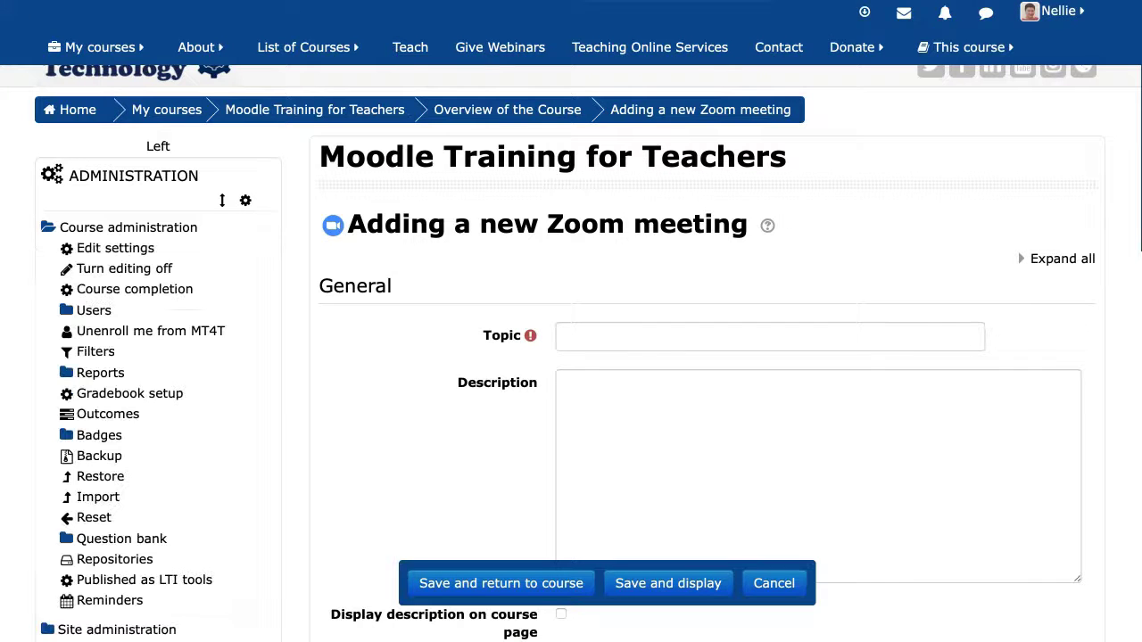
text(Test)
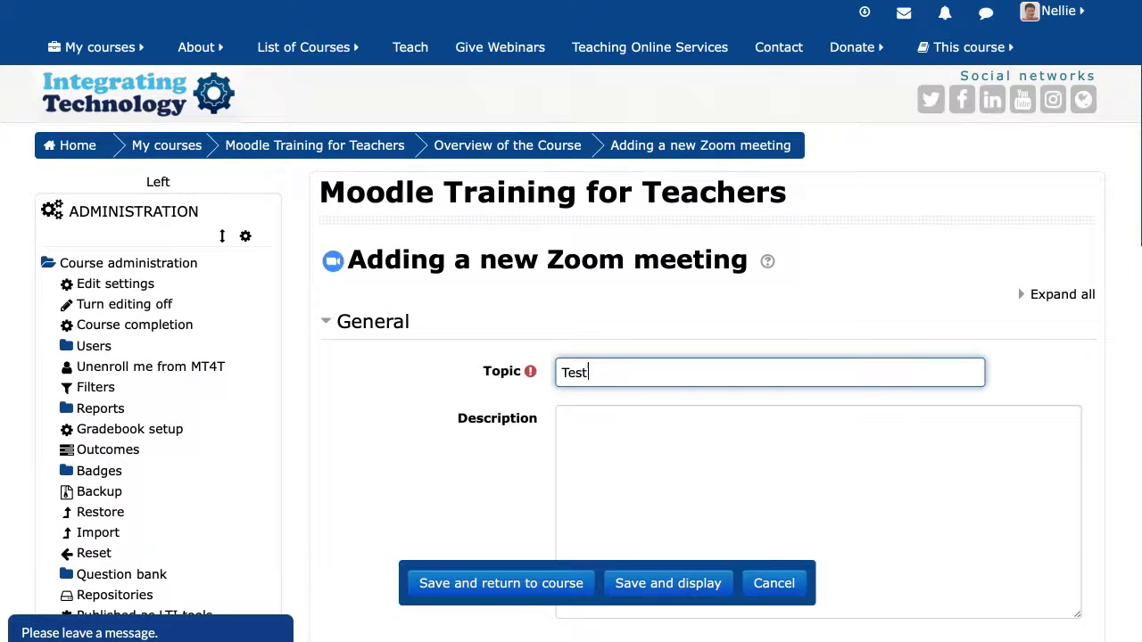
Set the meeting duration to 10 minutes.
scroll(571, 357, down, 5)
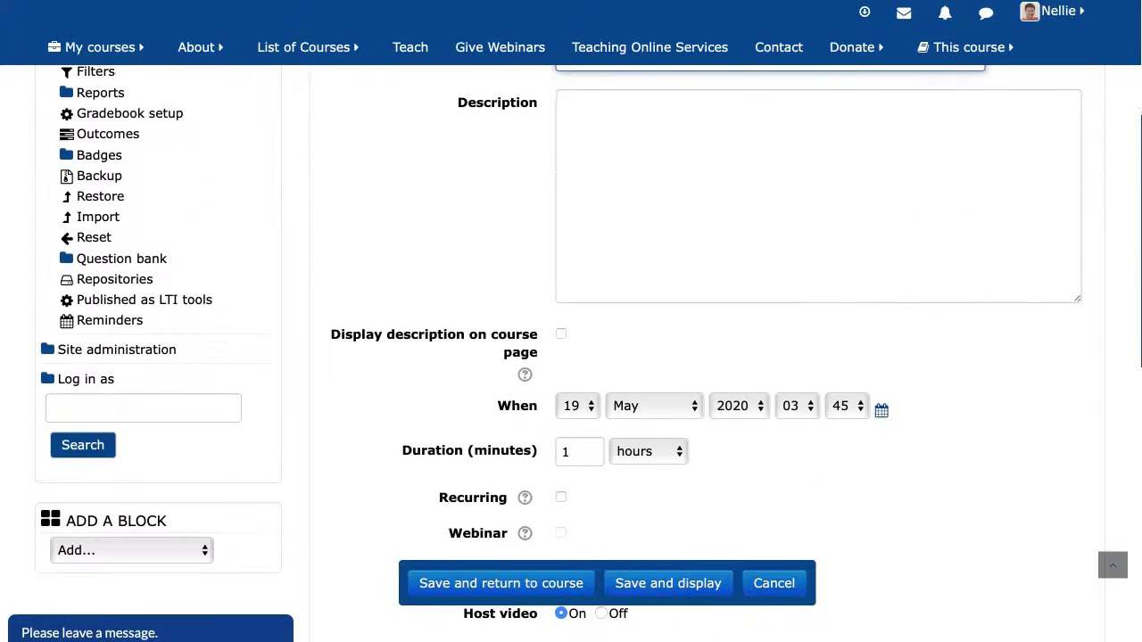
scroll(571, 357, down, 2)
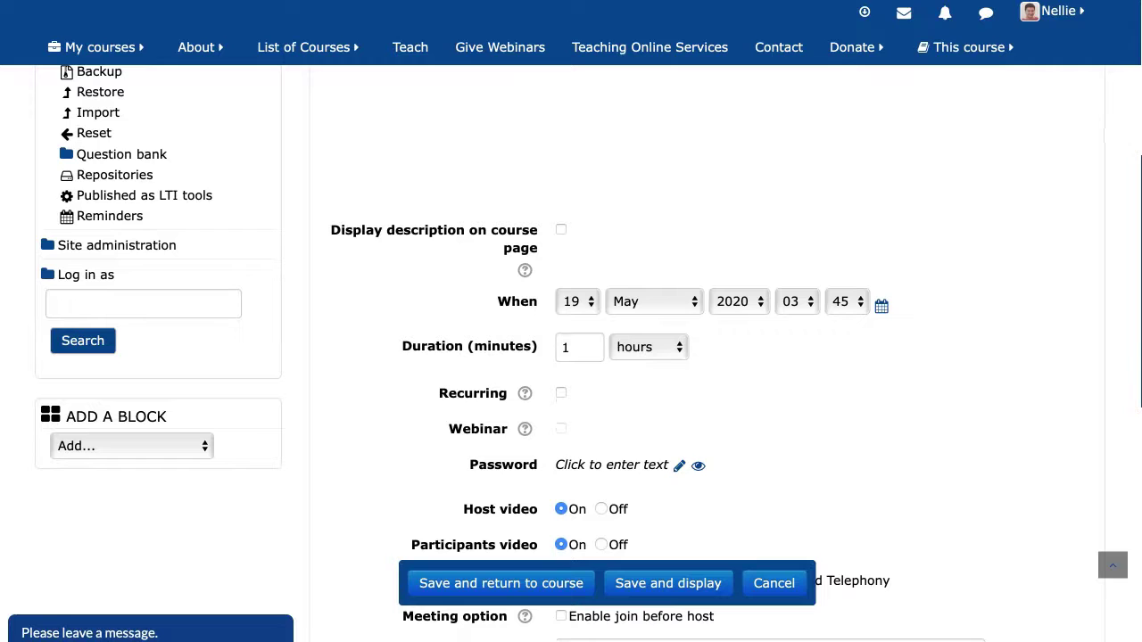
click(649, 347)
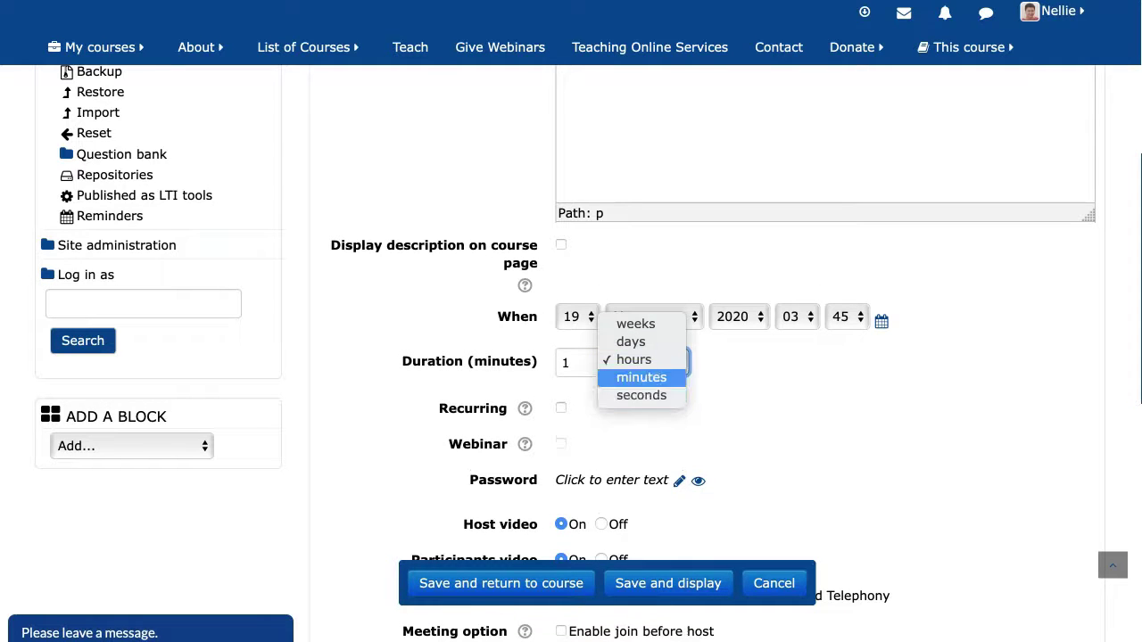
click(642, 377)
double_click(567, 363)
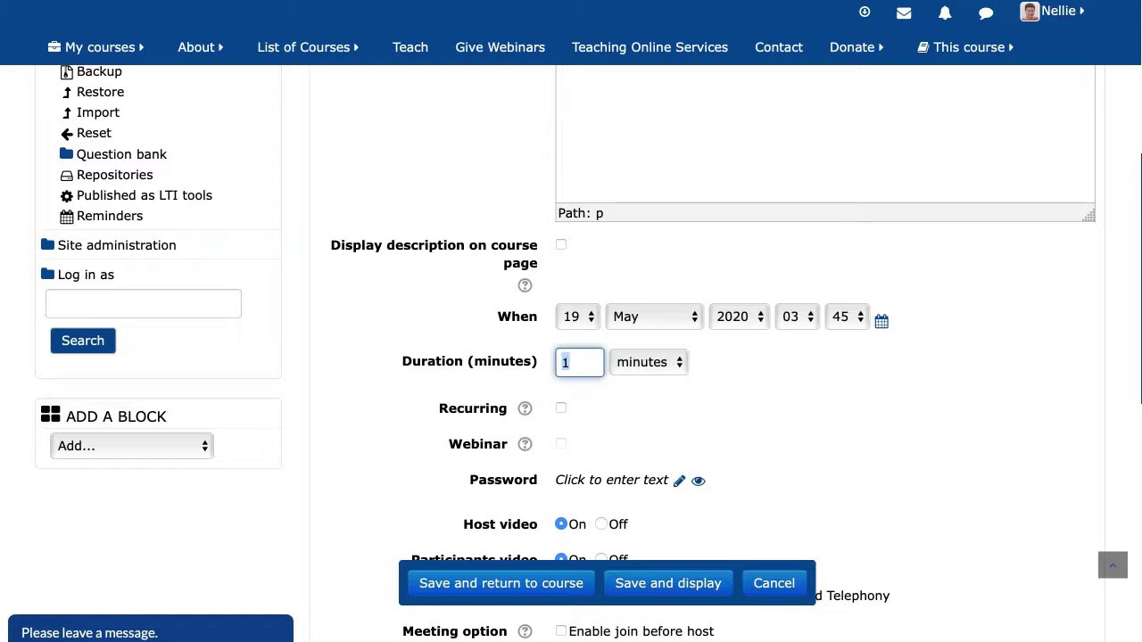
text(10)
Turn Host video and Participants video off.
scroll(571, 357, down, 1)
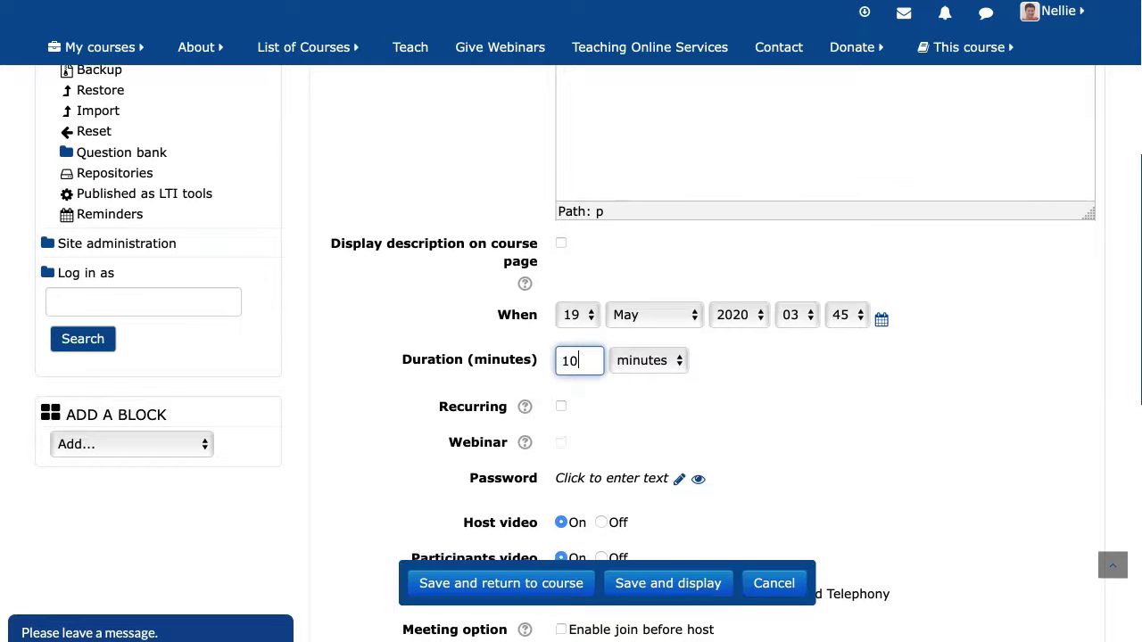
scroll(571, 357, down, 1)
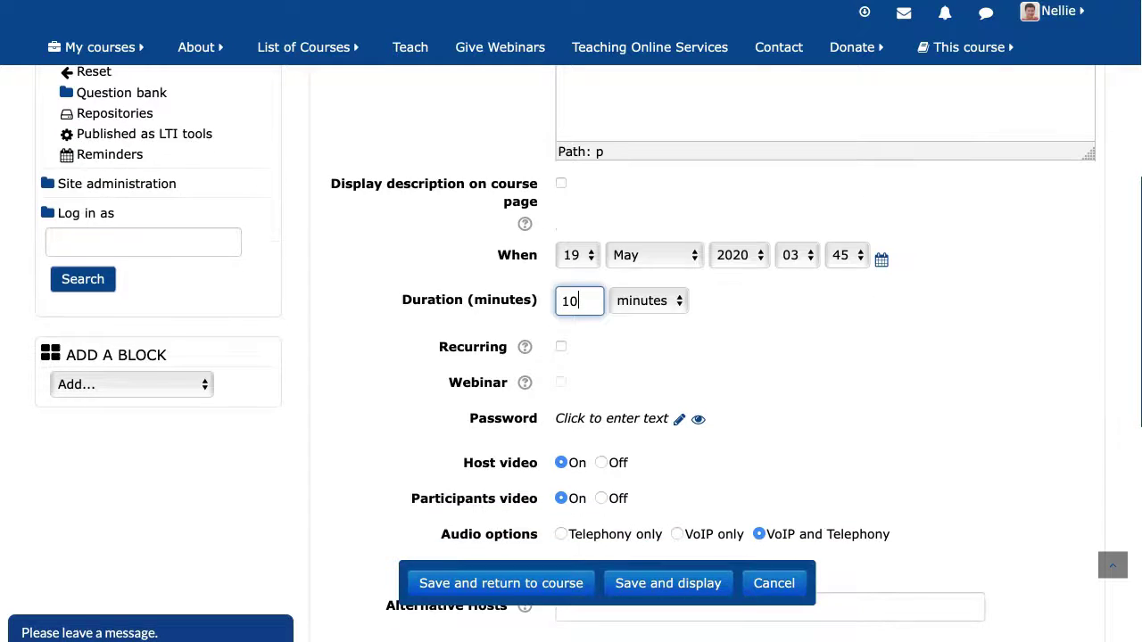
scroll(571, 357, down, 2)
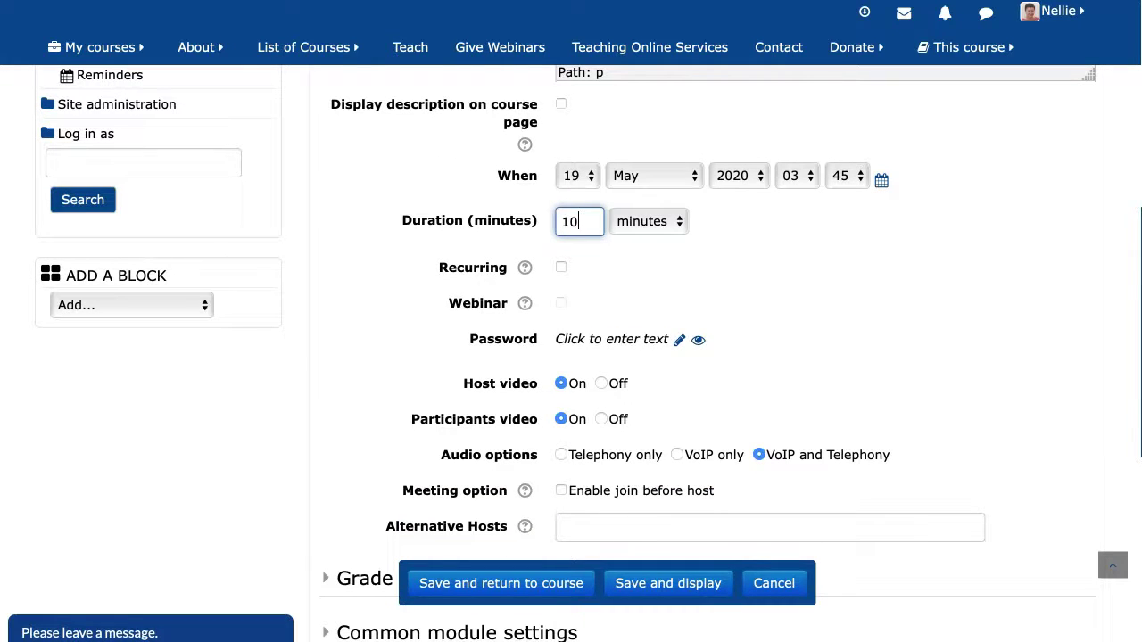
scroll(571, 357, down, 1)
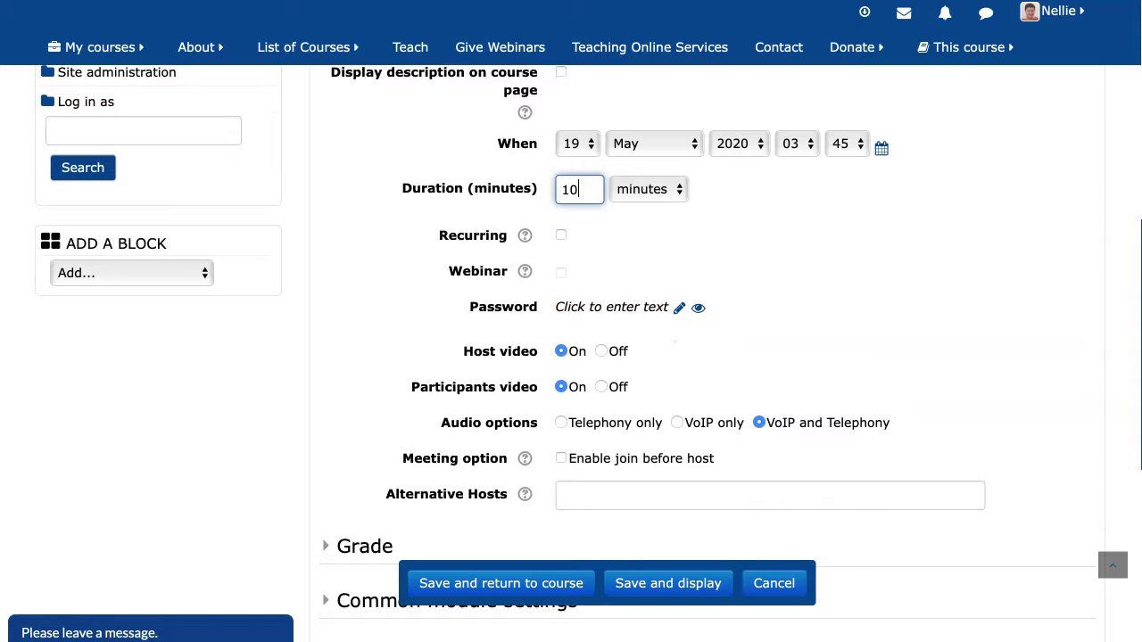
click(601, 350)
click(601, 386)
Review the remaining audio and meeting options further down the form.
scroll(571, 357, down, 4)
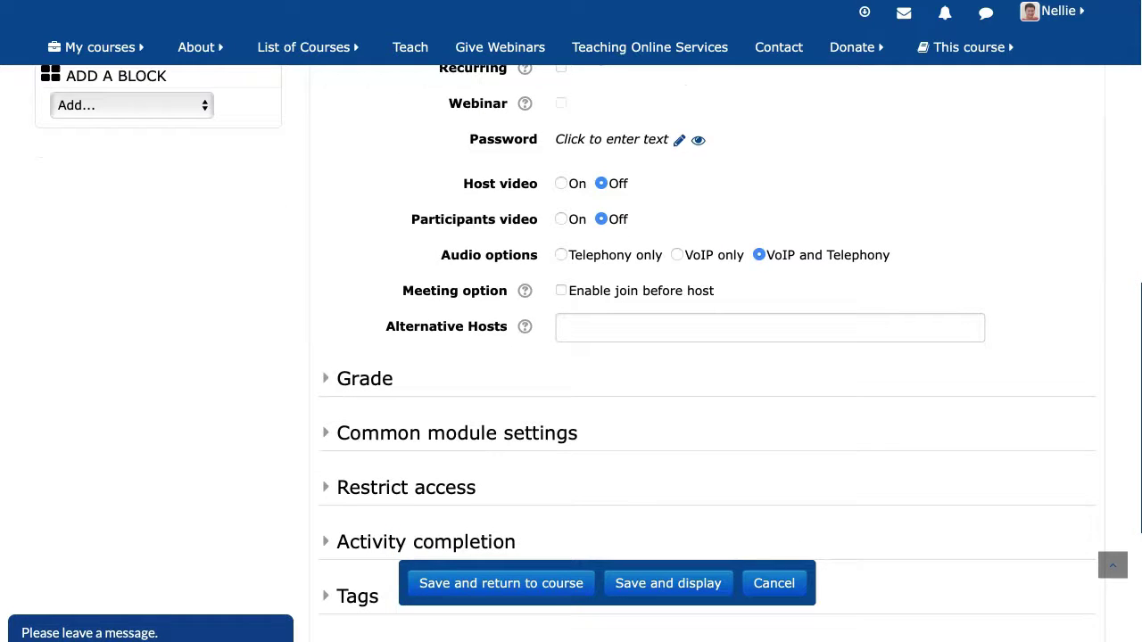
scroll(571, 357, down, 1)
scroll(571, 357, down, 1)
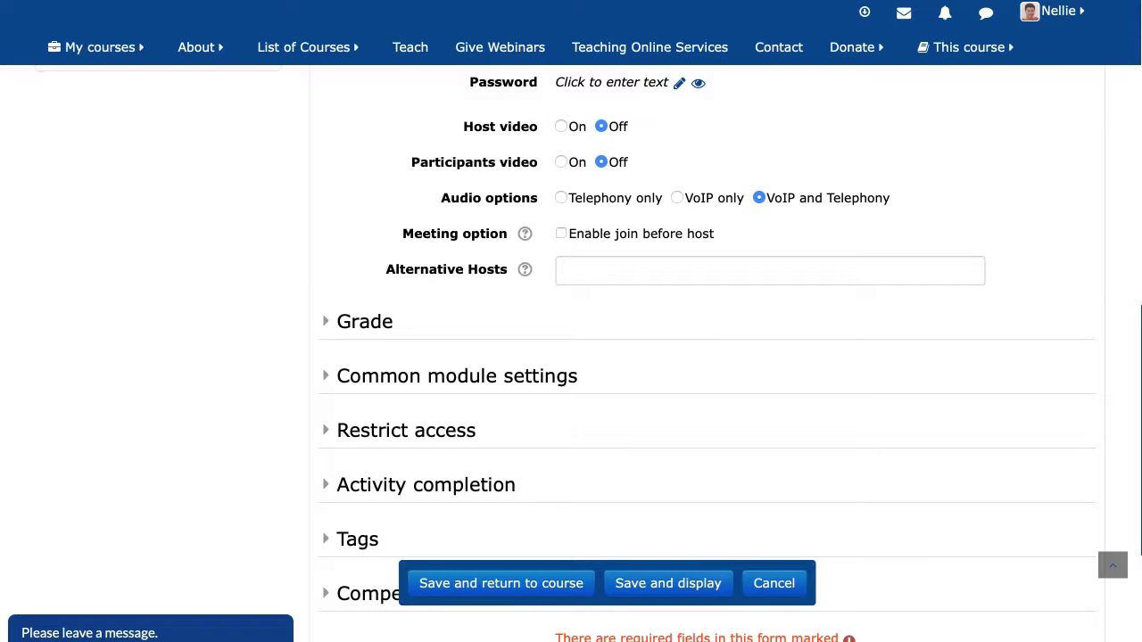
drag(394, 326, 562, 268)
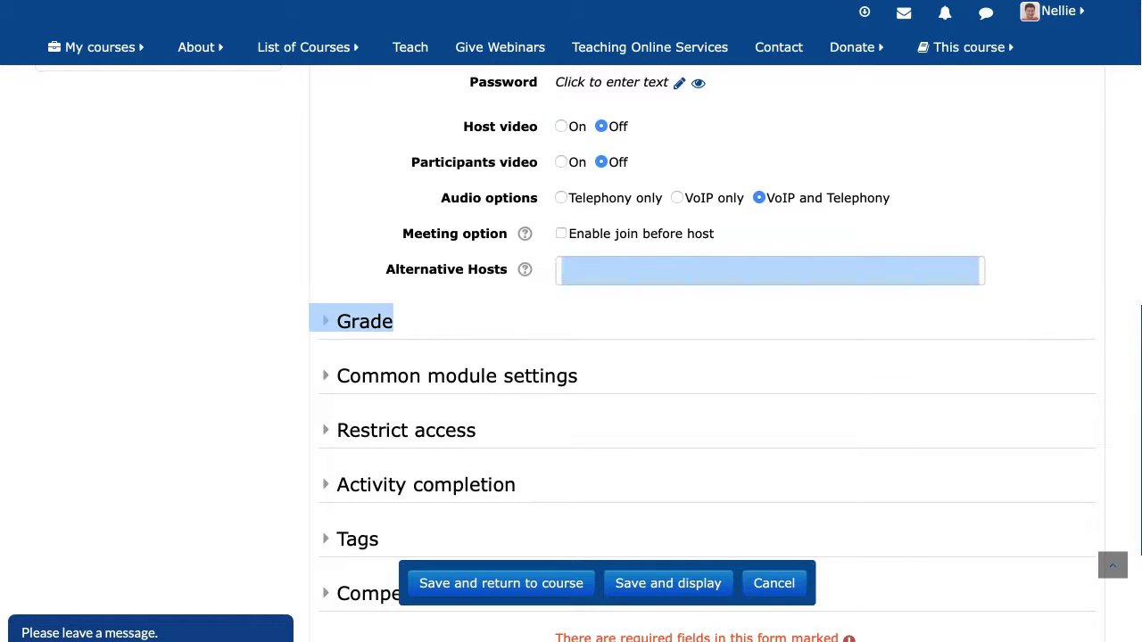
mouse_move(303, 47)
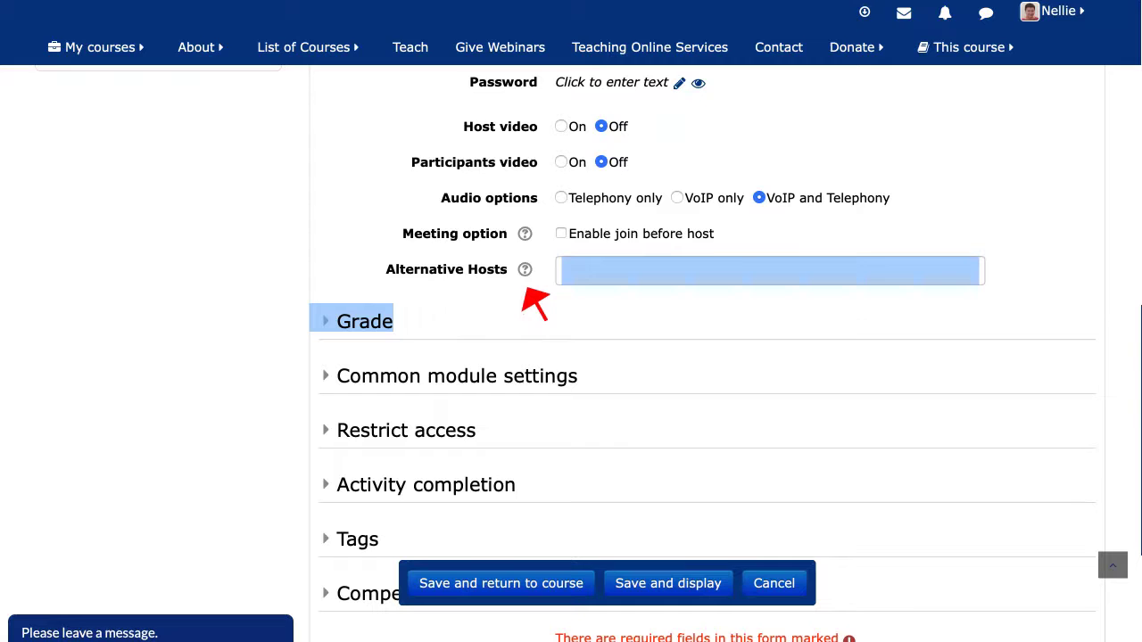
mouse_move(968, 47)
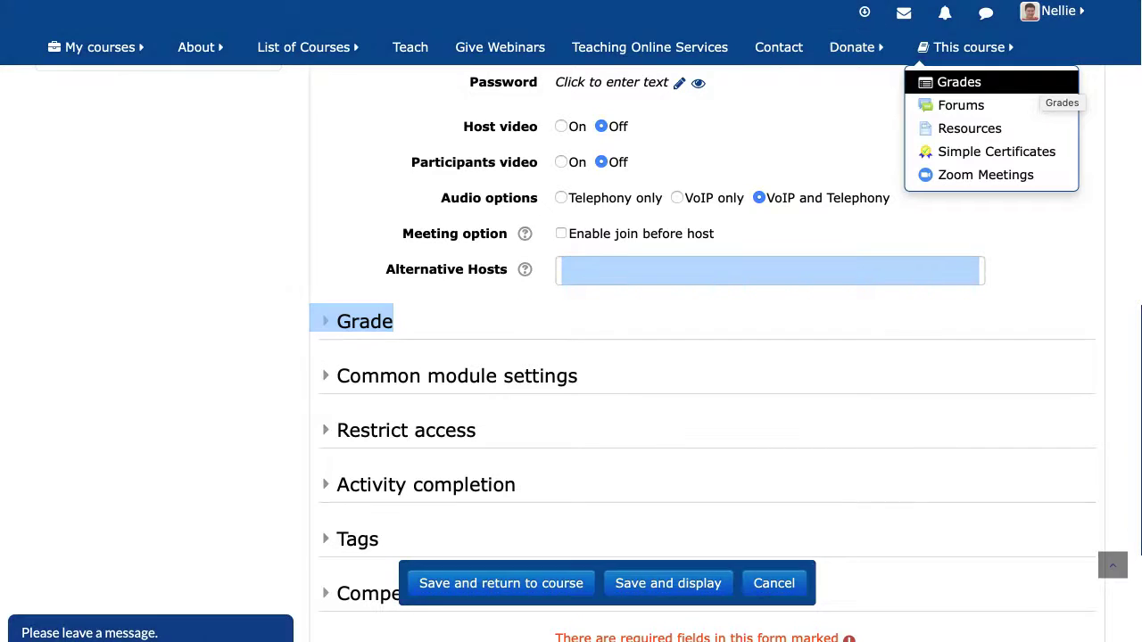
scroll(571, 339, down, 3)
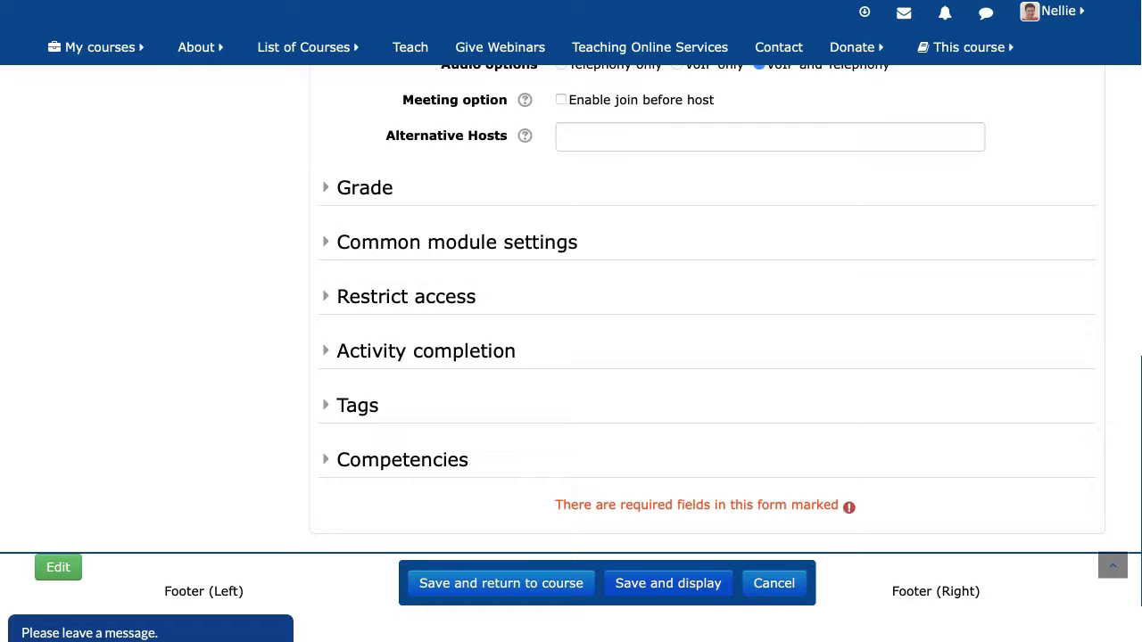
Save the Test activity and view its page with start time, duration and join link.
click(668, 582)
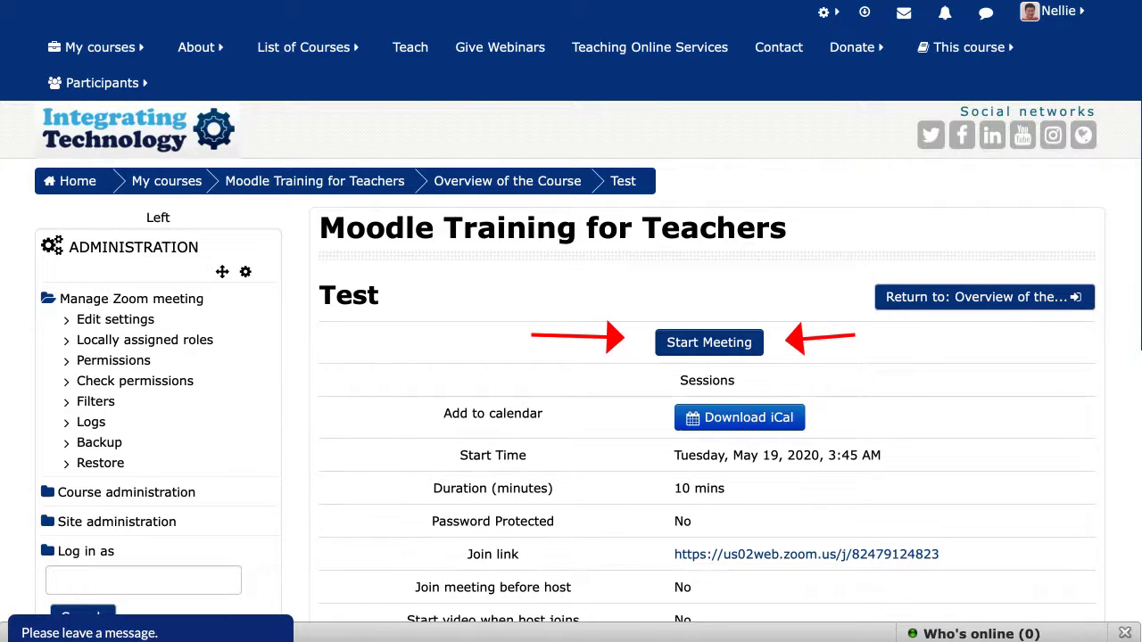
scroll(571, 375, down, 3)
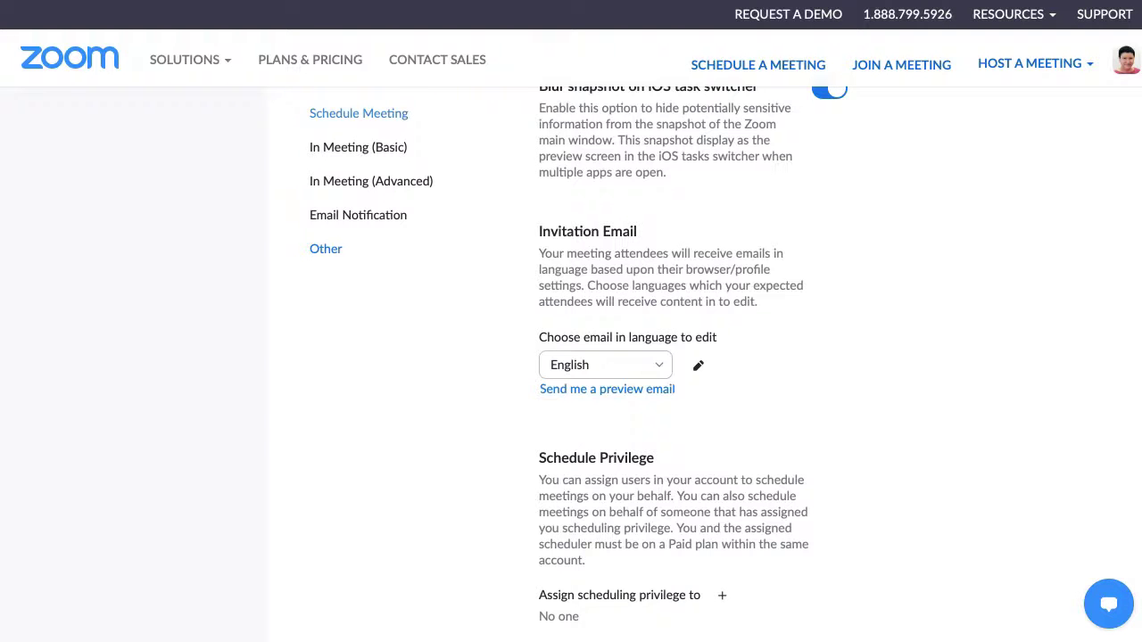
Scroll back up through the Zoom meeting Settings page.
scroll(704, 357, up, 10)
scroll(705, 357, up, 5)
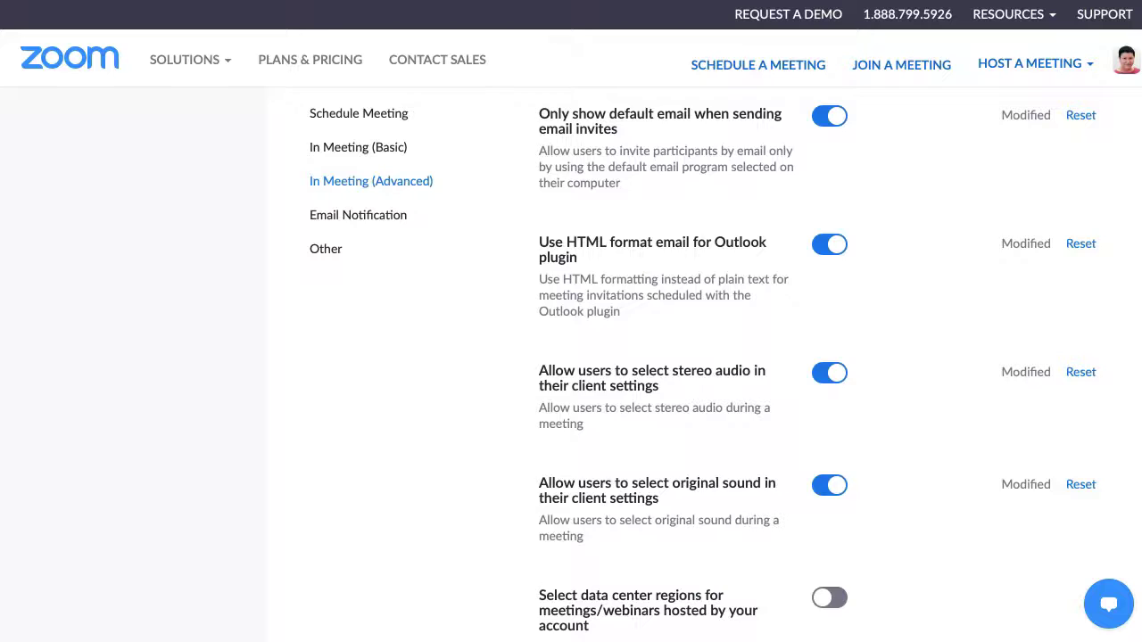
scroll(705, 357, up, 15)
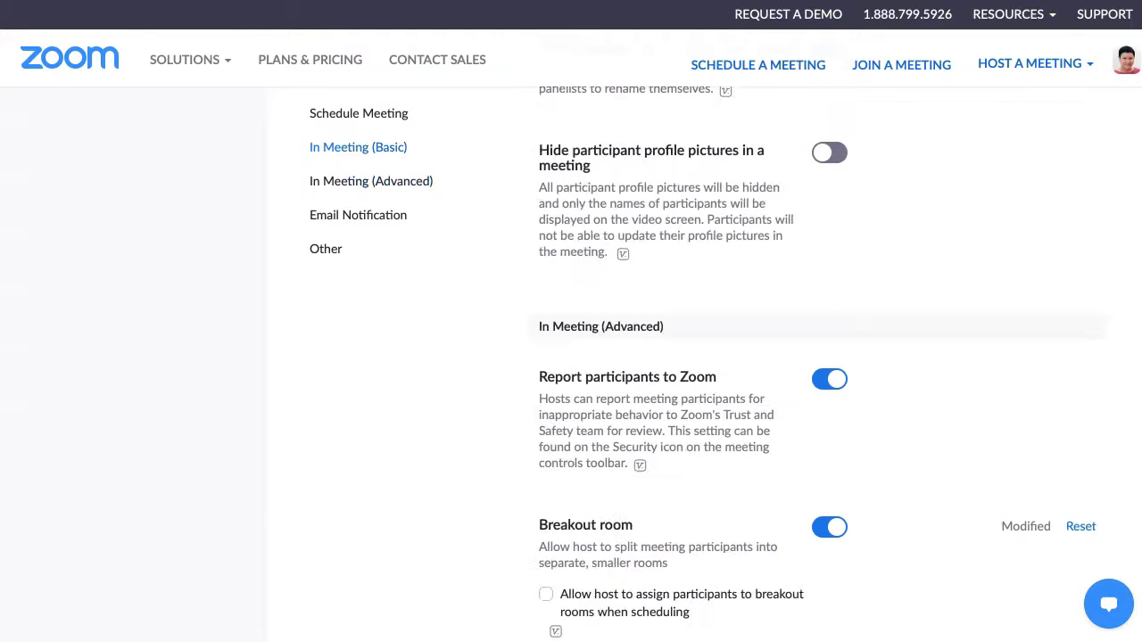
scroll(705, 356, up, 10)
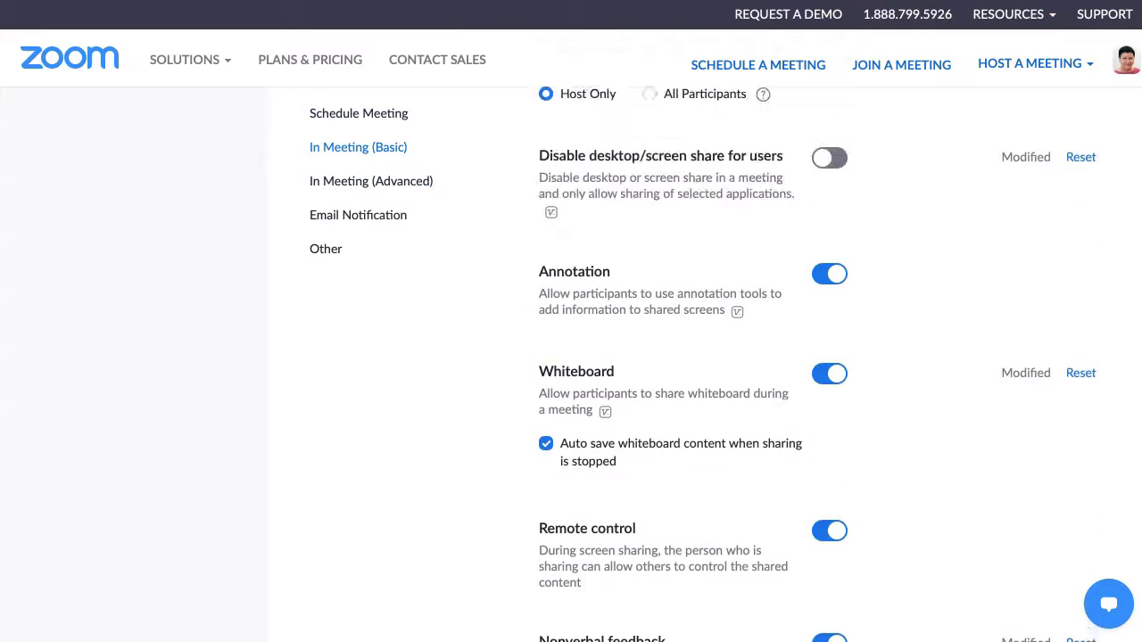
mouse_move(188, 59)
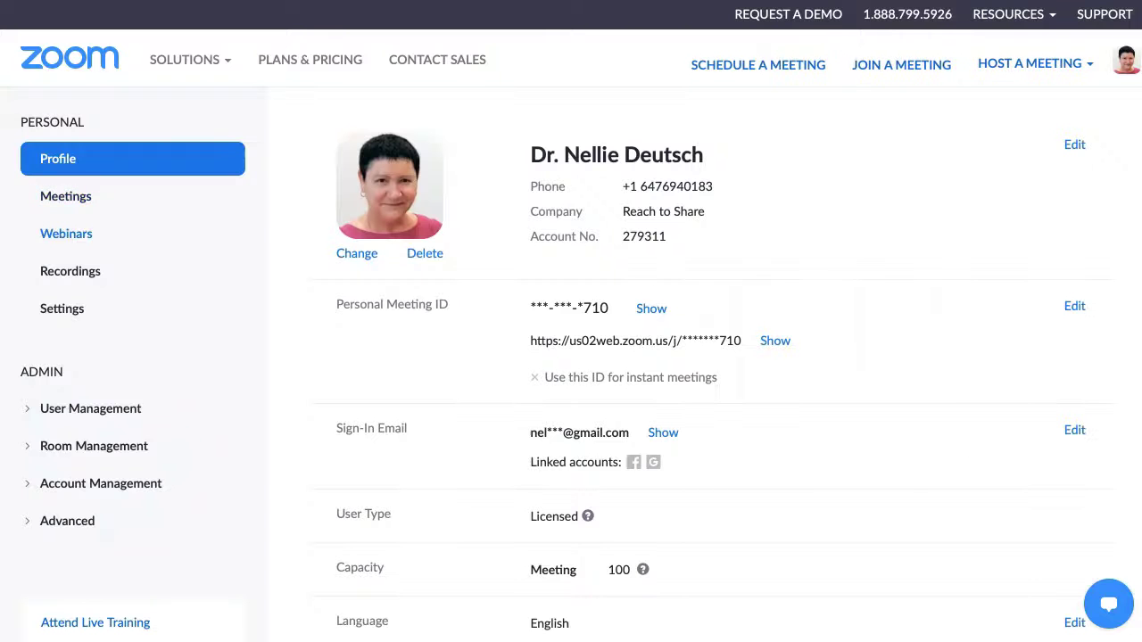
Show Upcoming Meetings, including Test scheduled today at 03:45 AM.
click(65, 195)
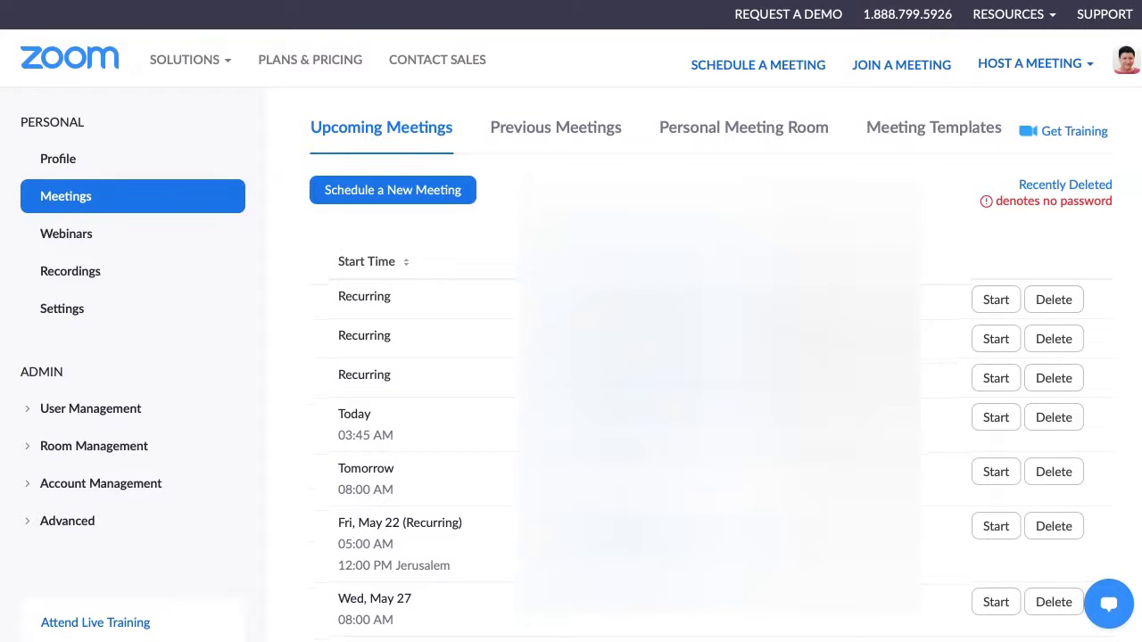
scroll(571, 357, down, 1)
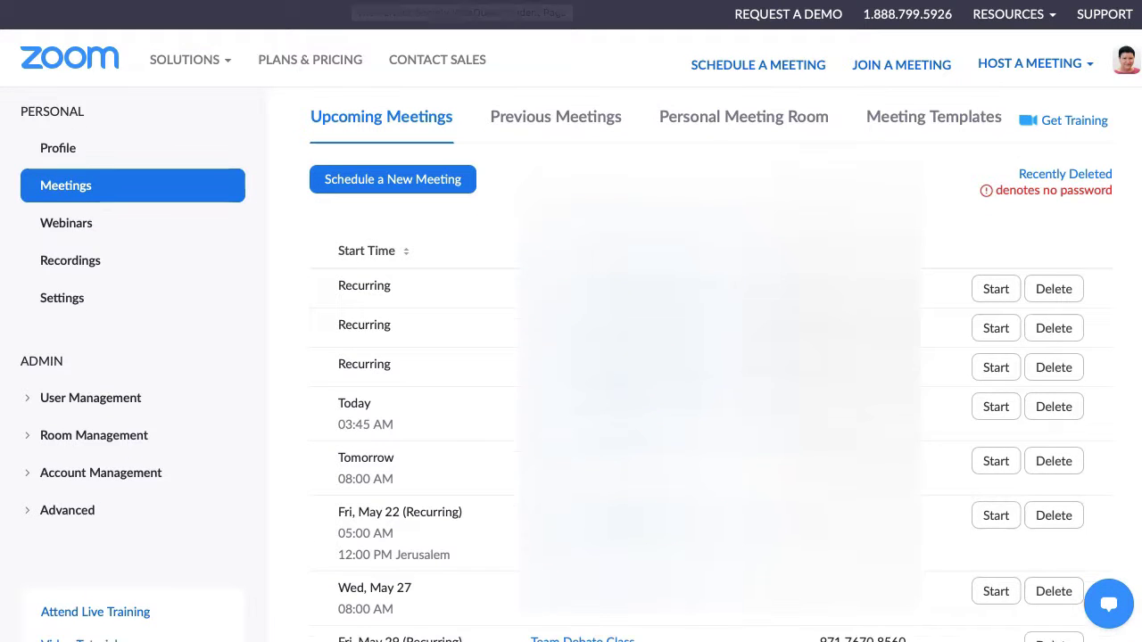
mouse_move(188, 59)
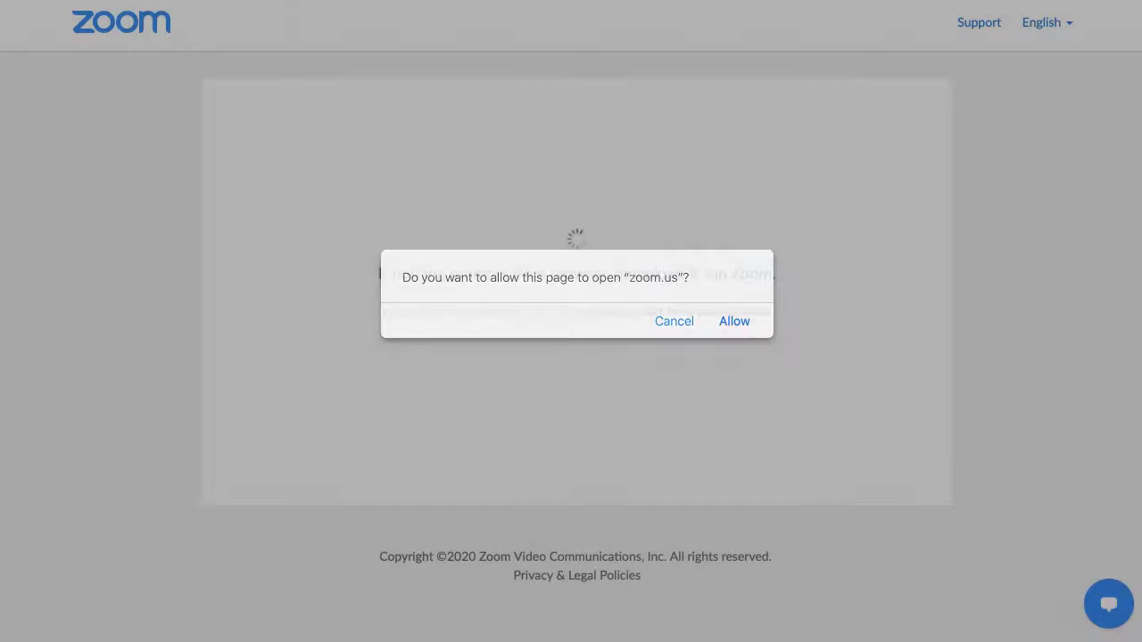
Allow the page to open zoom.us so the Test meeting launches.
key(Return)
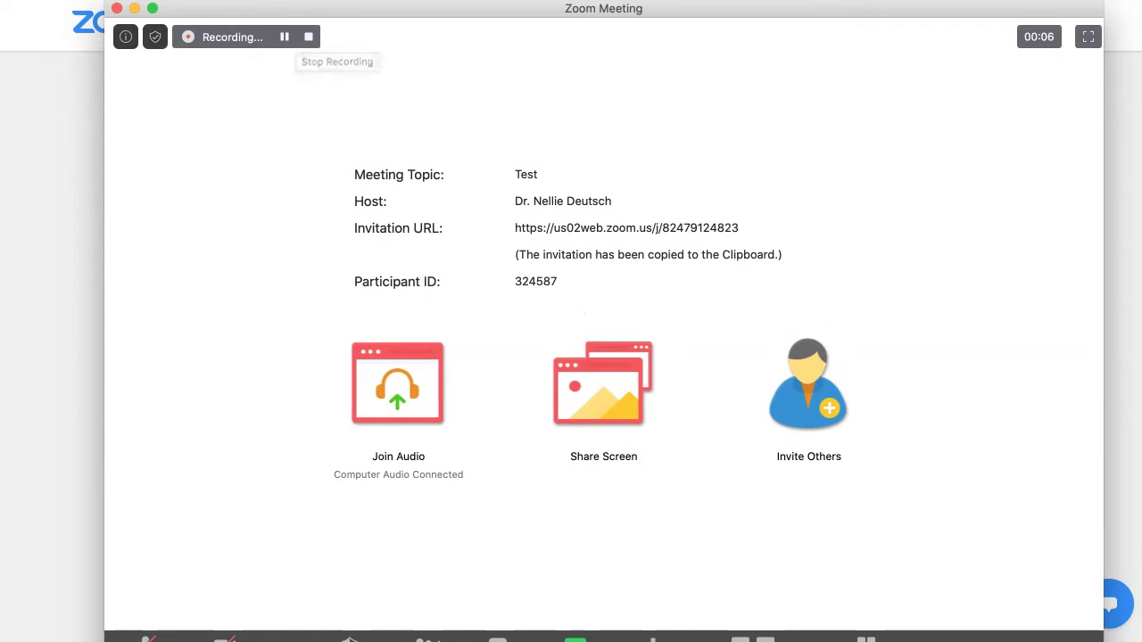
Stop the Test meeting's recording.
click(308, 36)
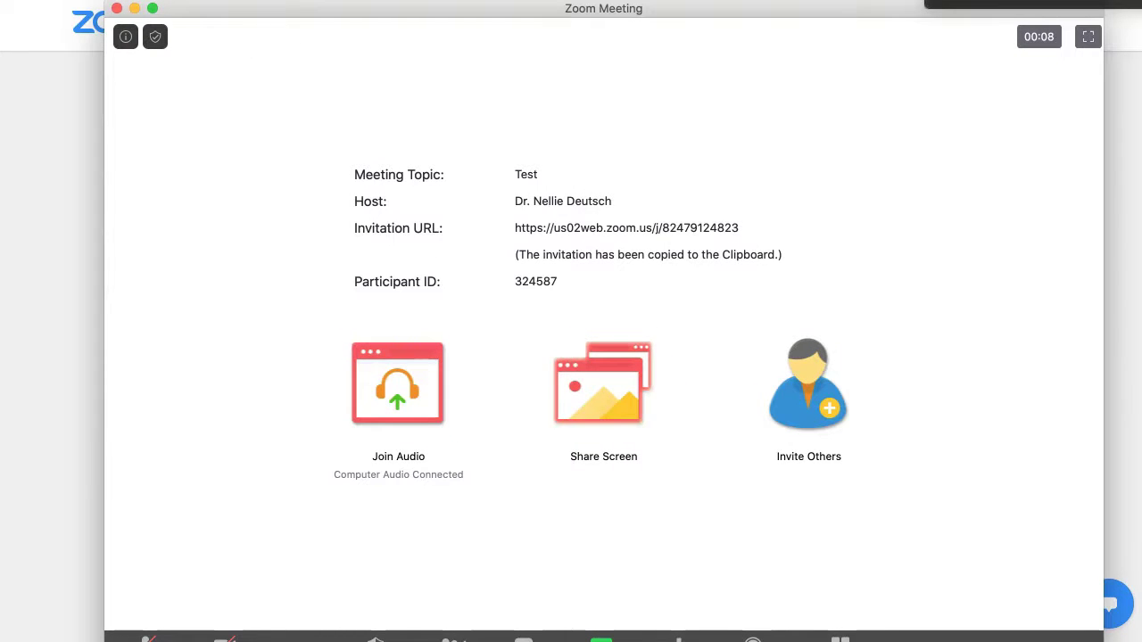